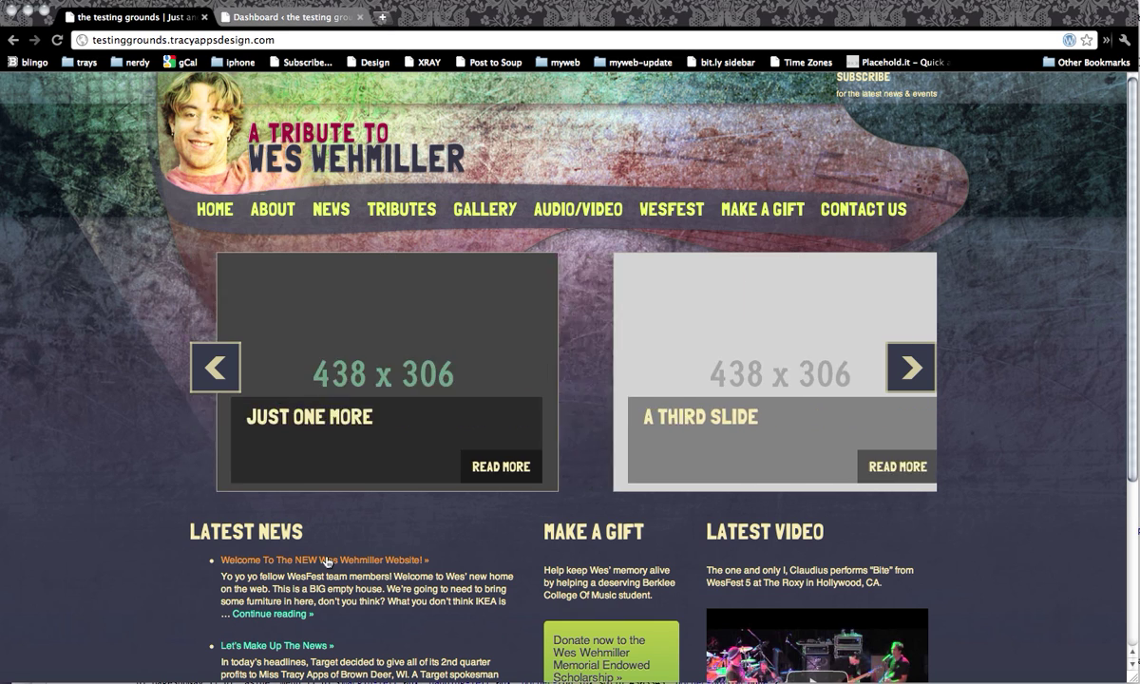
- Open the welcome article from the Latest News list and briefly play its embedded audio clip
click(326, 558)
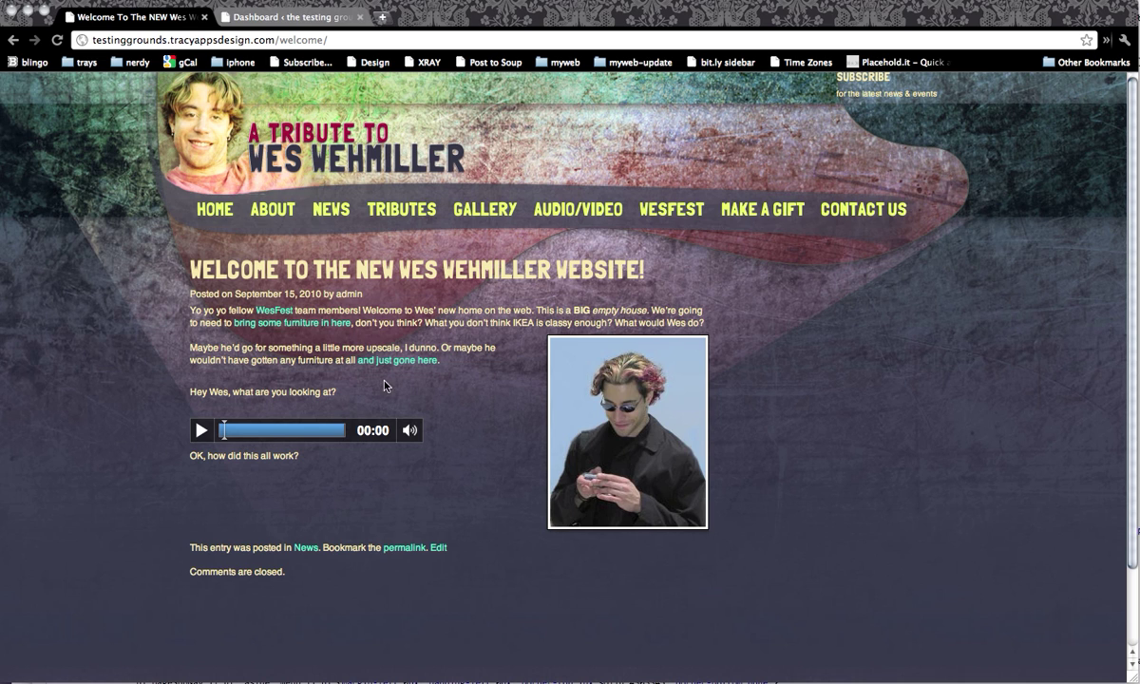
click(202, 433)
click(202, 432)
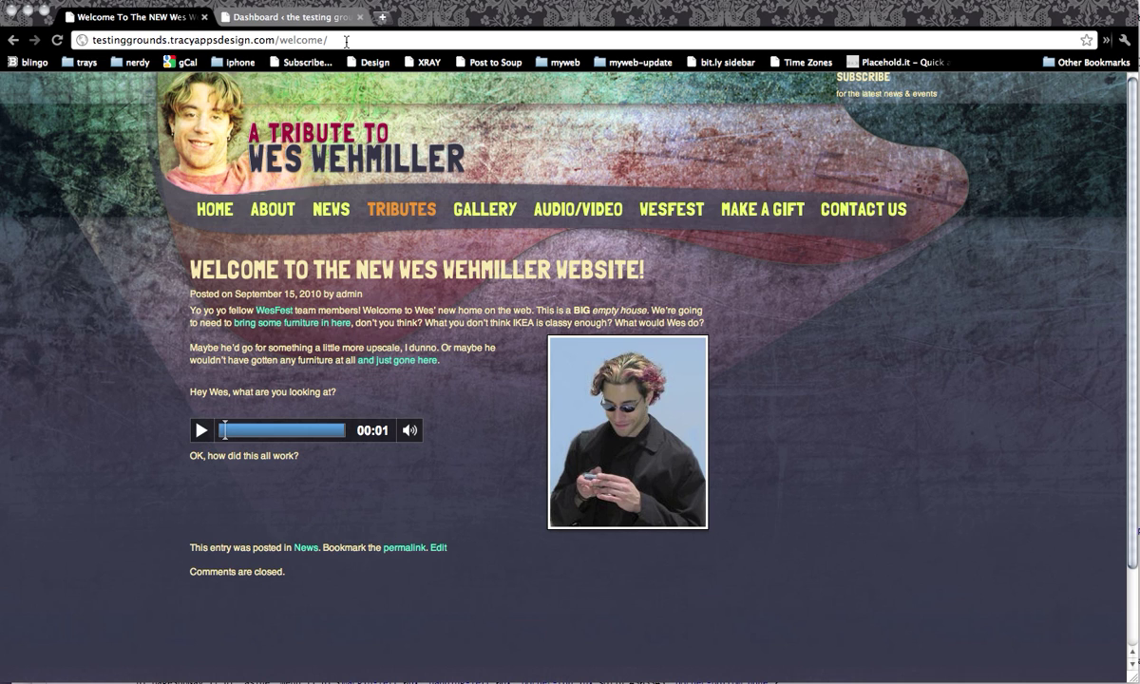
- Switch to the WordPress dashboard and start a new post titled "test post" in the News category
click(285, 17)
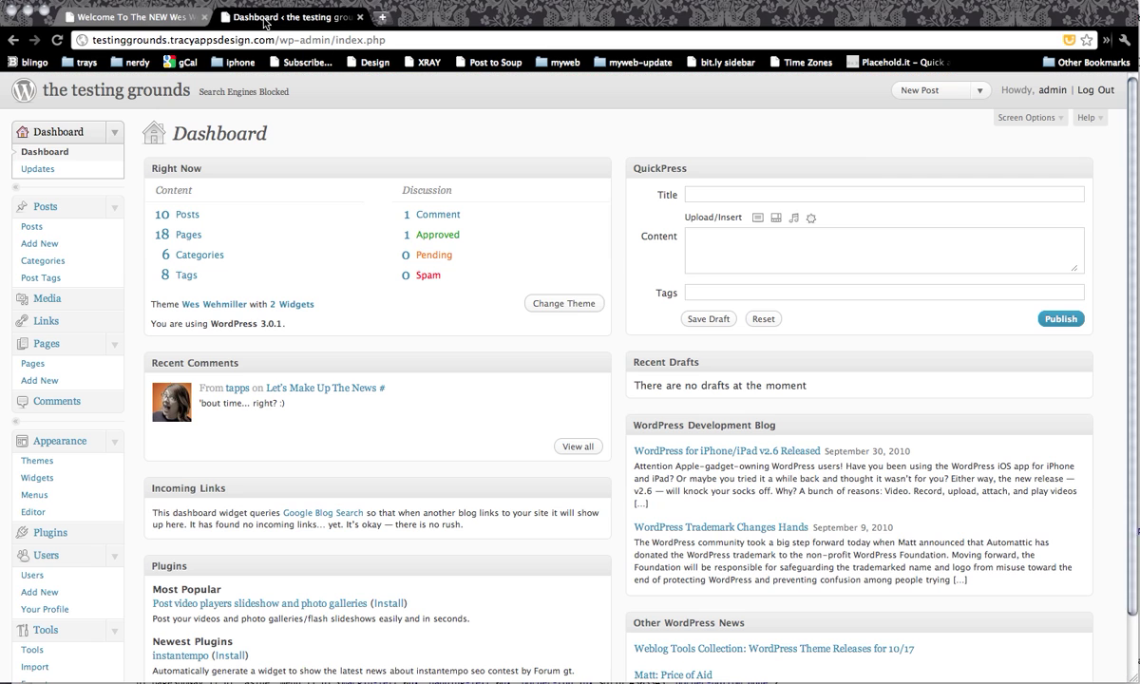
click(36, 248)
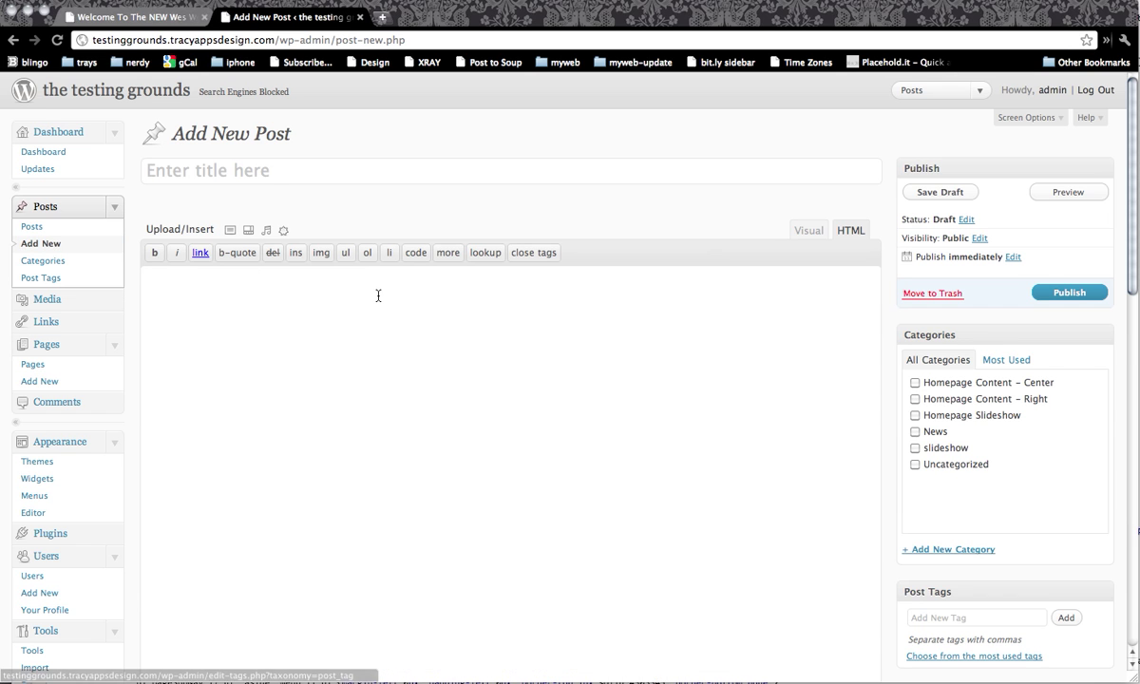
click(262, 176)
text(tes)
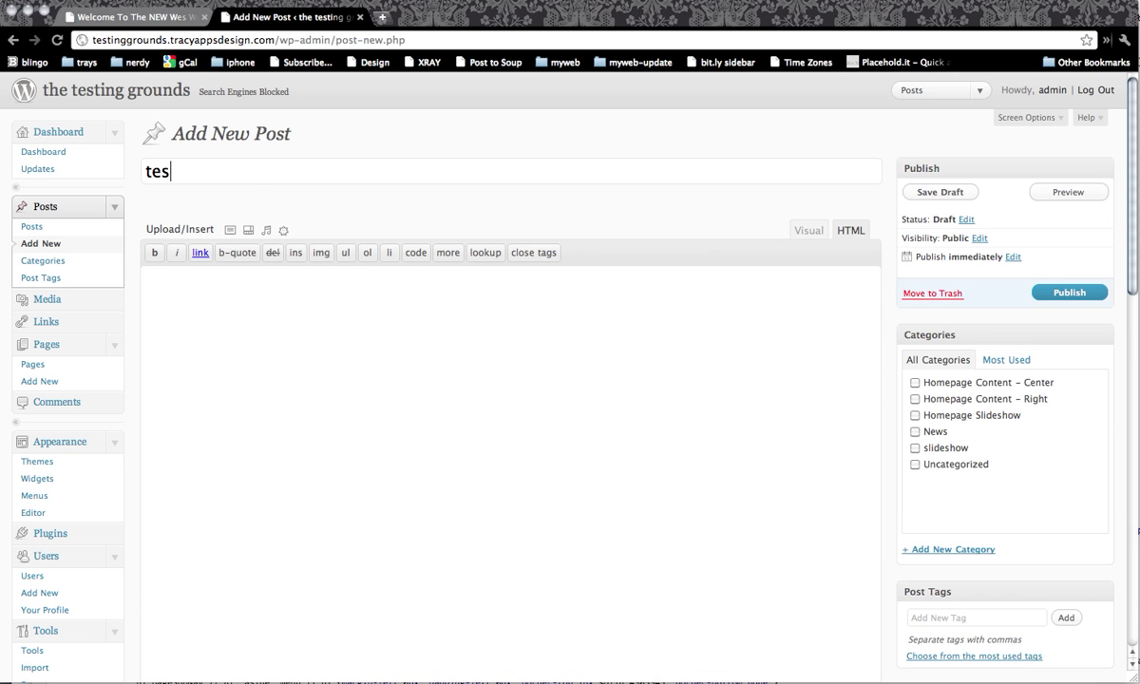
text(t post)
key(Tab)
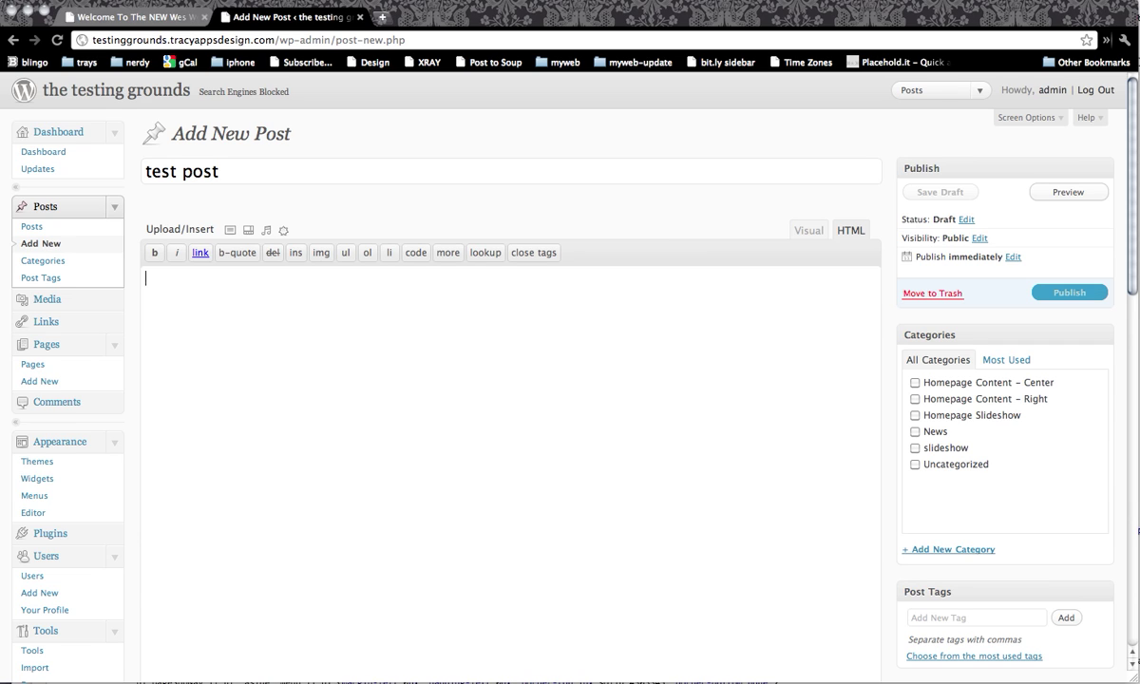
click(941, 434)
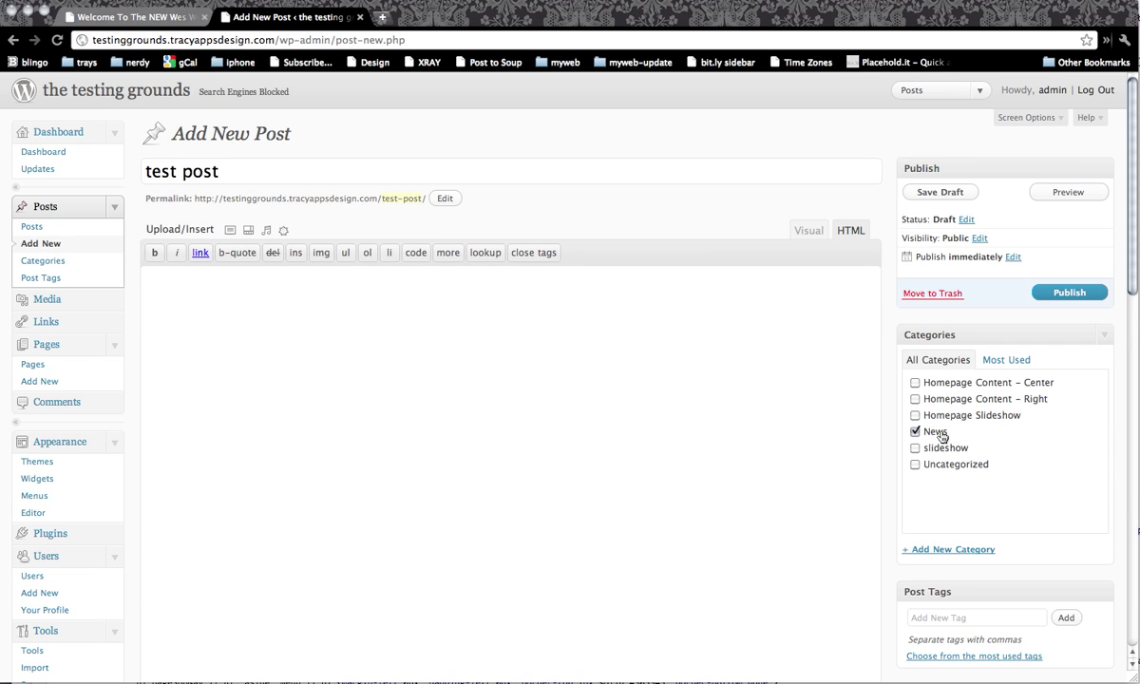
click(312, 323)
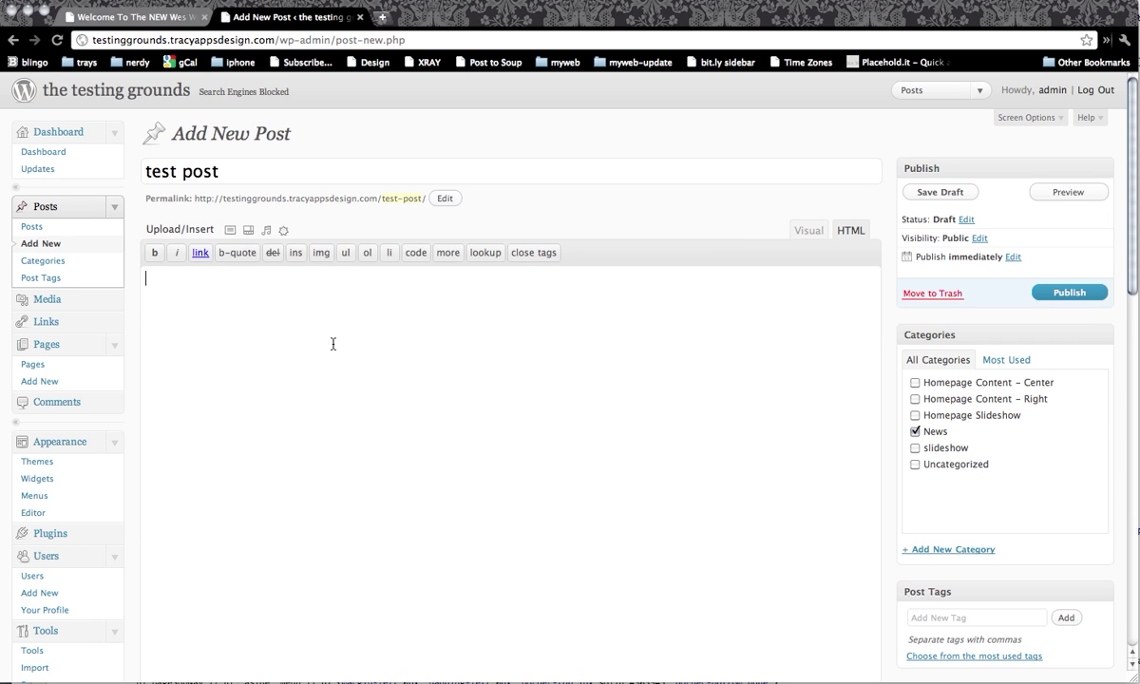
- Upload sampleofawesome.mp3 from the Desktop as an audio file for the post
click(268, 232)
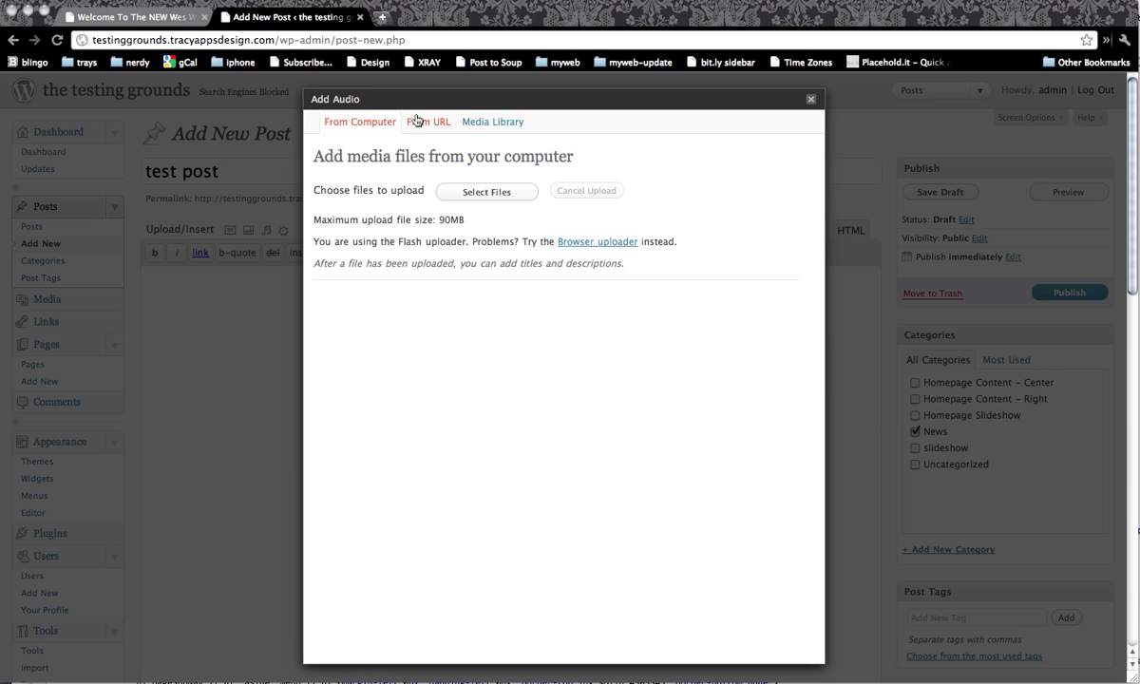
click(504, 193)
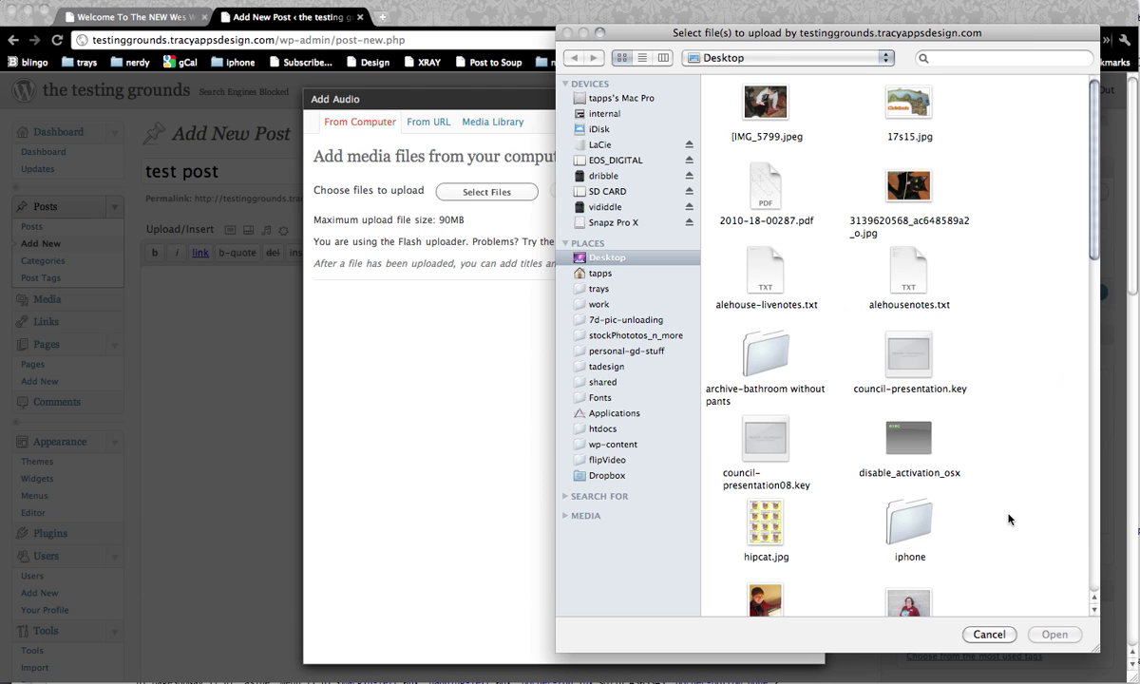
scroll(1009, 518, down, 12)
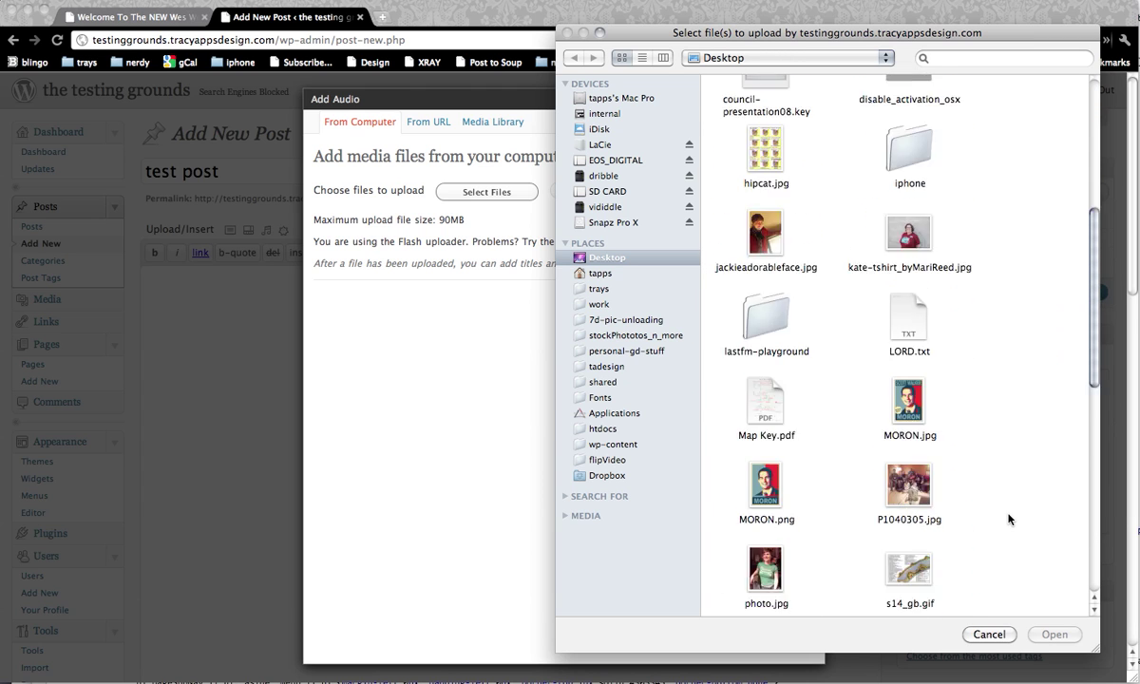
scroll(1009, 519, down, 3)
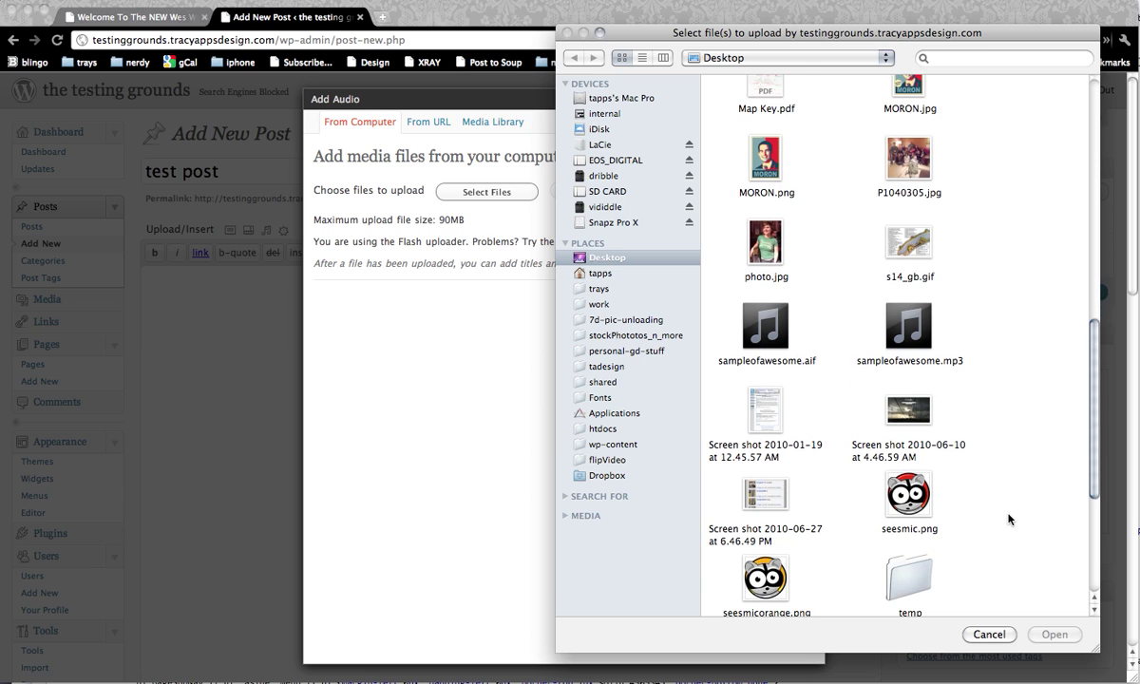
scroll(1009, 519, down, 1)
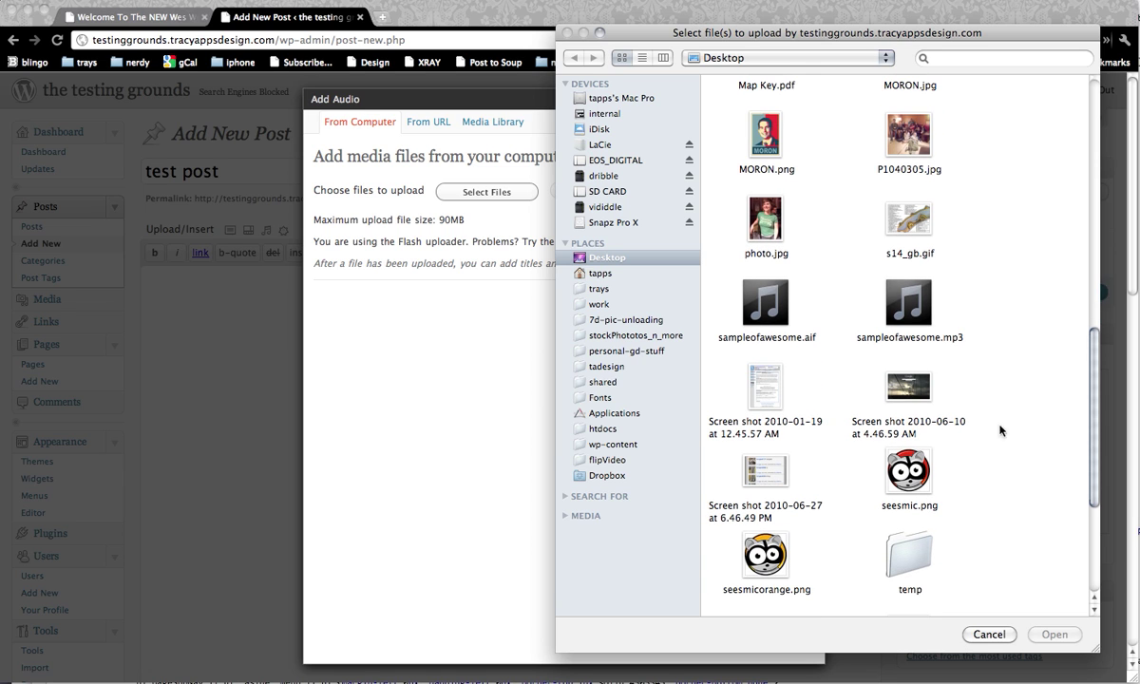
click(920, 315)
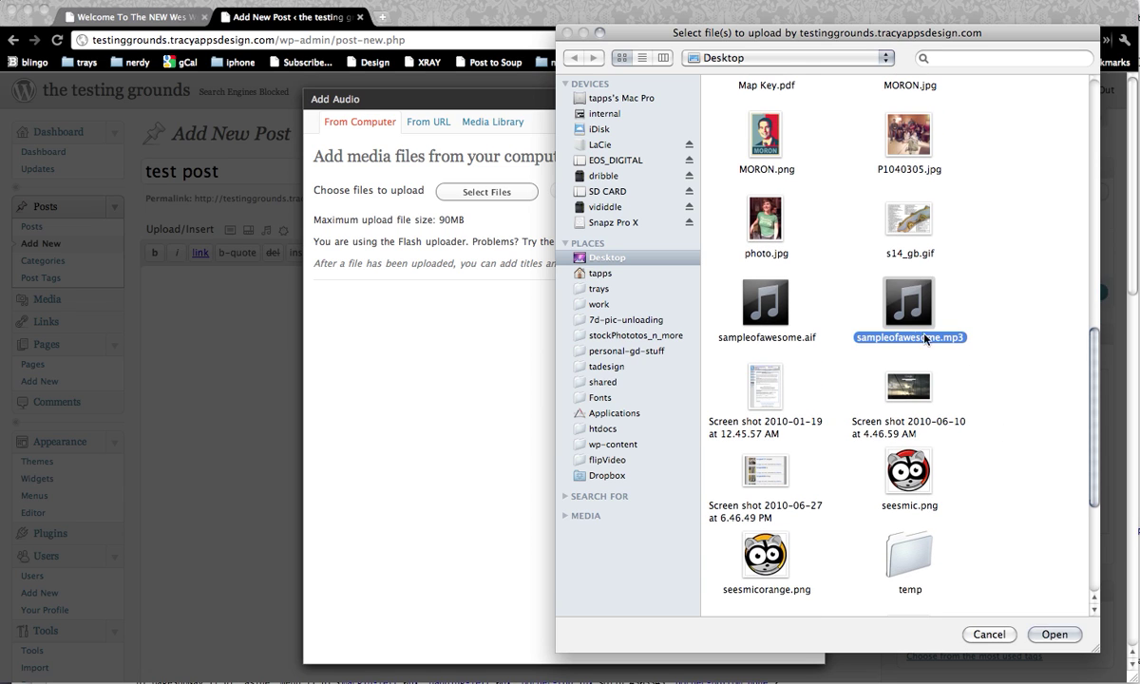
click(1055, 635)
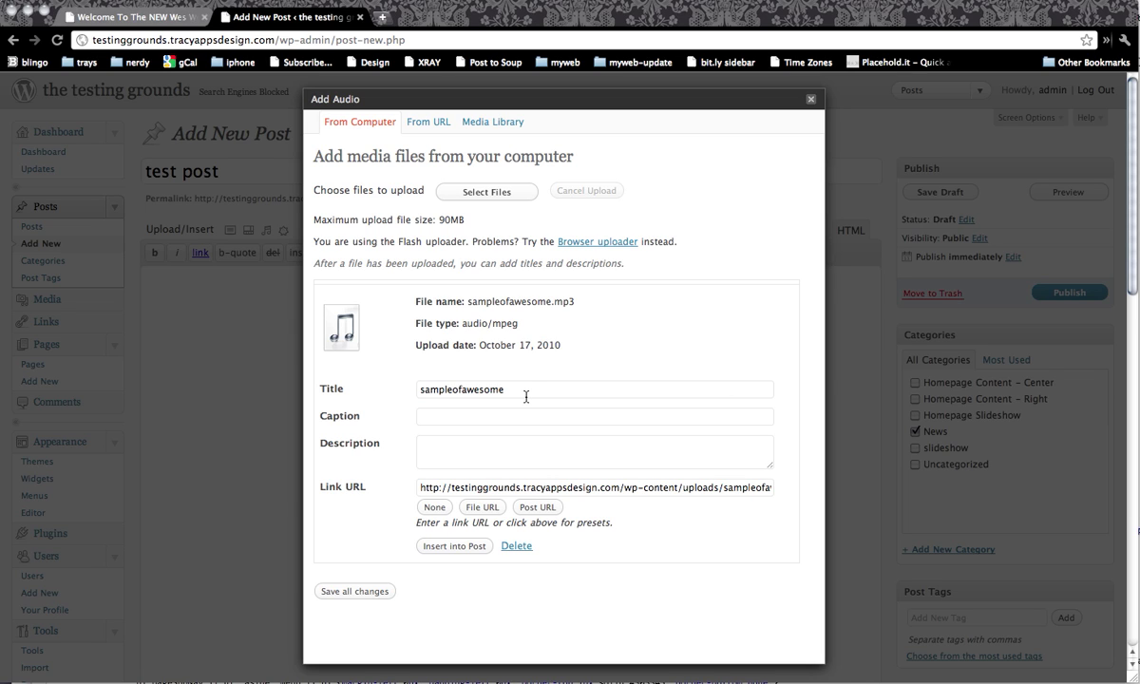
- Set the audio title to "the most awesome audio clip ever" and link it to the file URL
drag(565, 390, 506, 340)
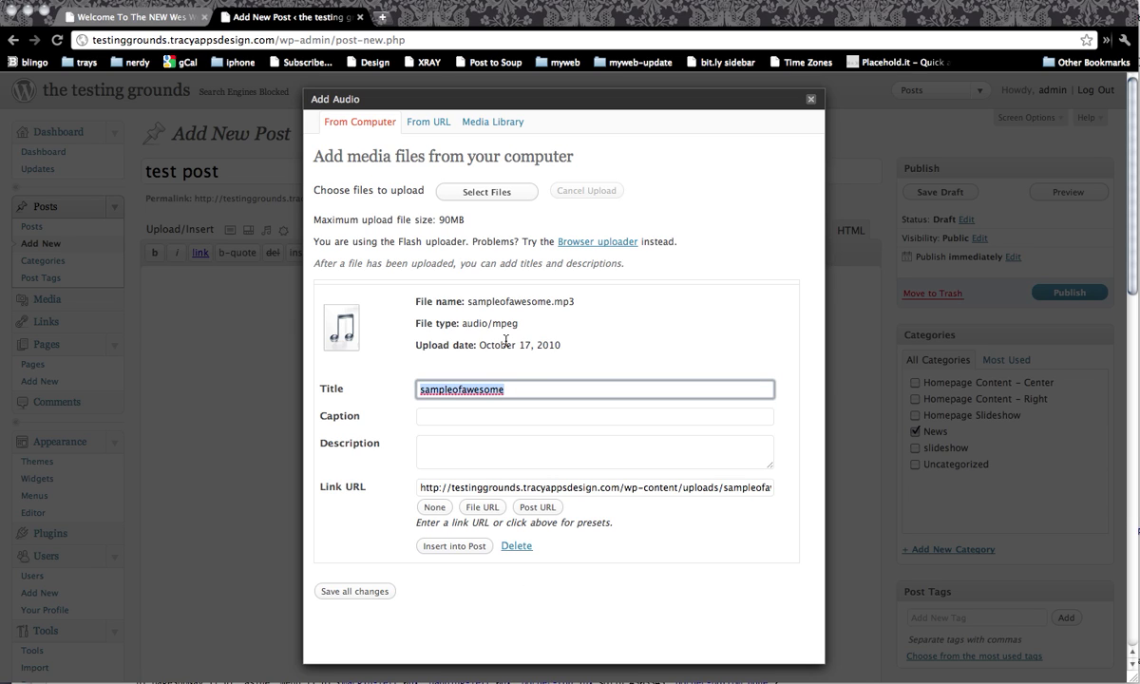
text(the most)
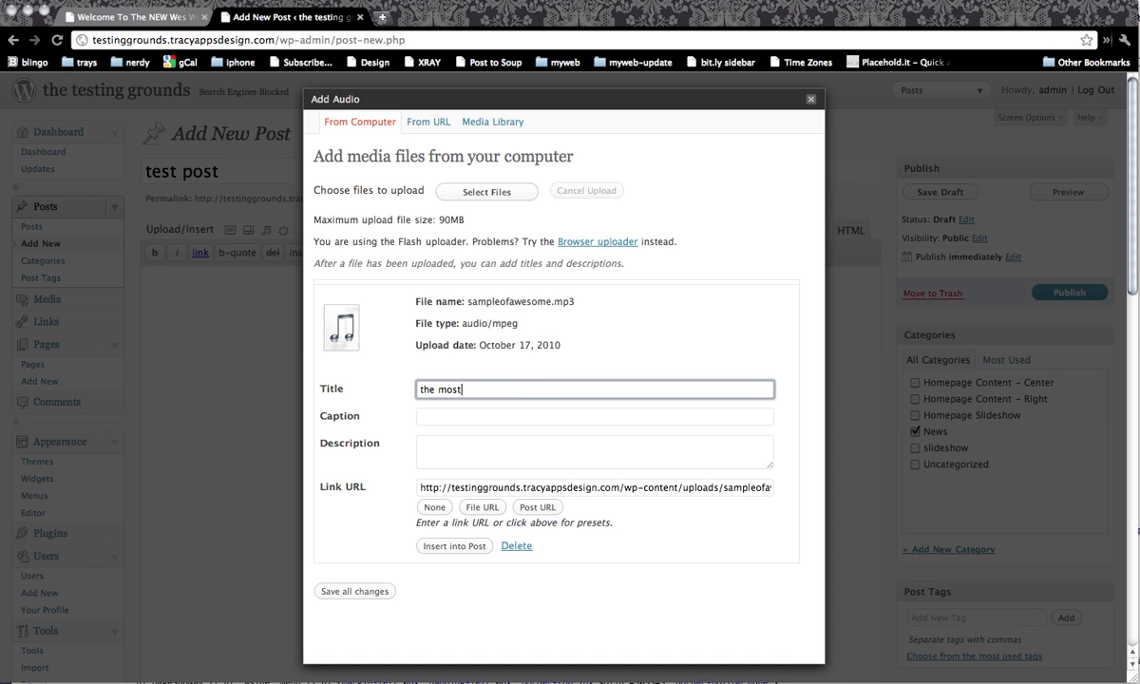
text( awesome audio clip ever)
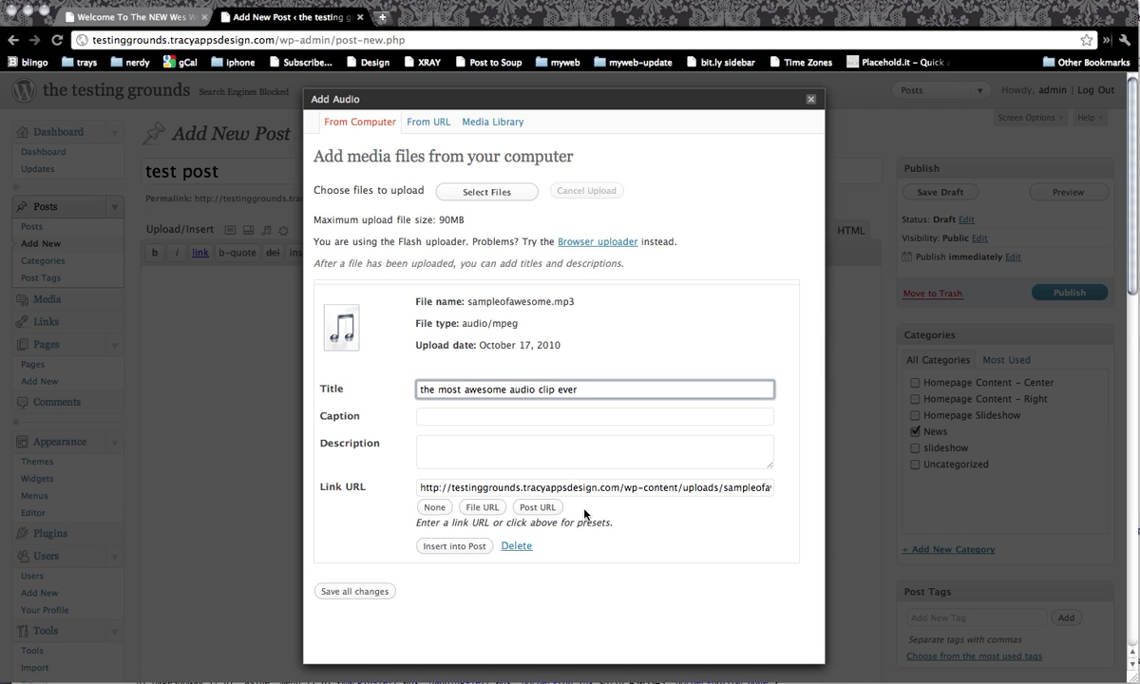
click(479, 511)
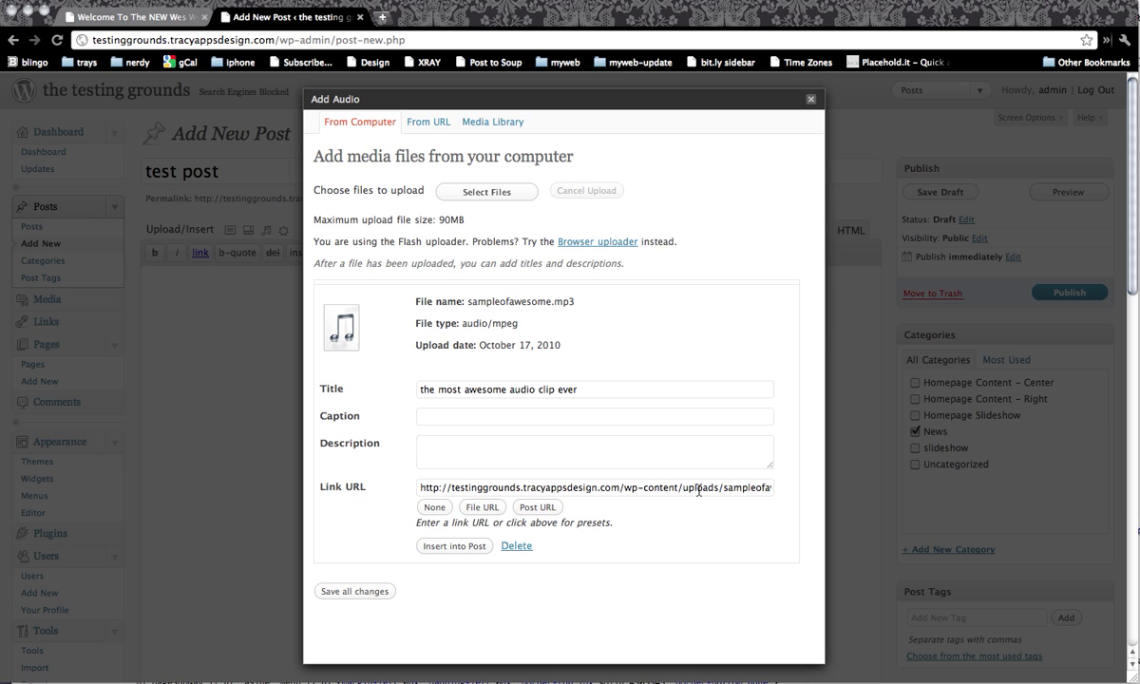
- Examine the domain, path and file name parts of the audio file's link URL
drag(711, 487, 791, 484)
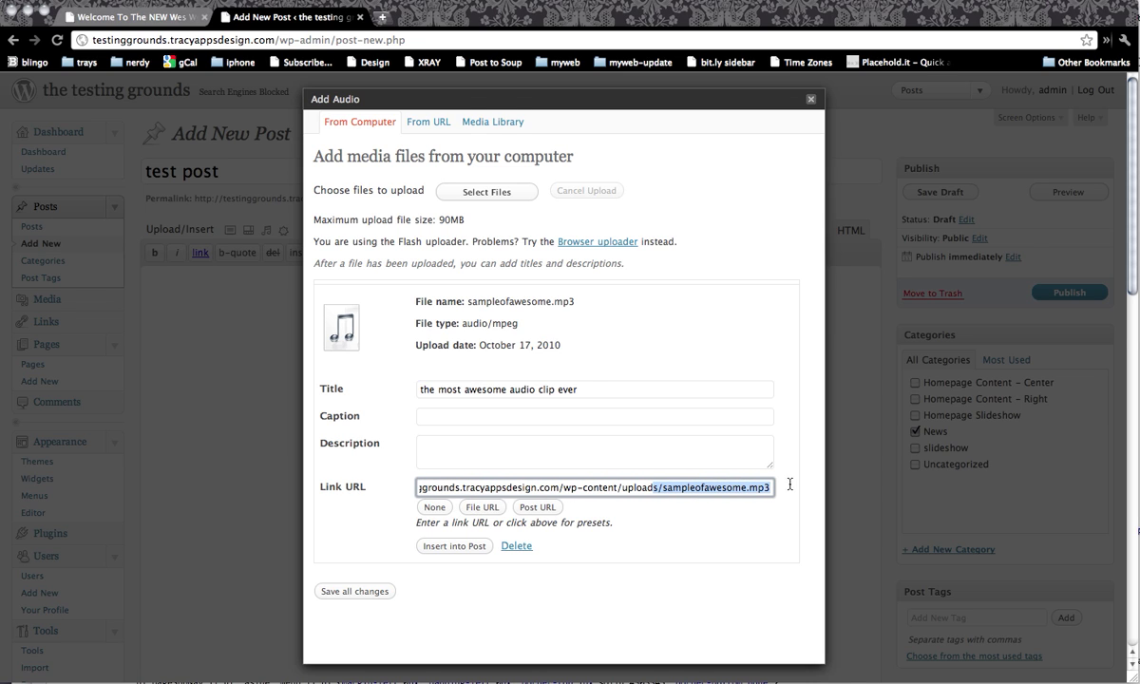
click(676, 491)
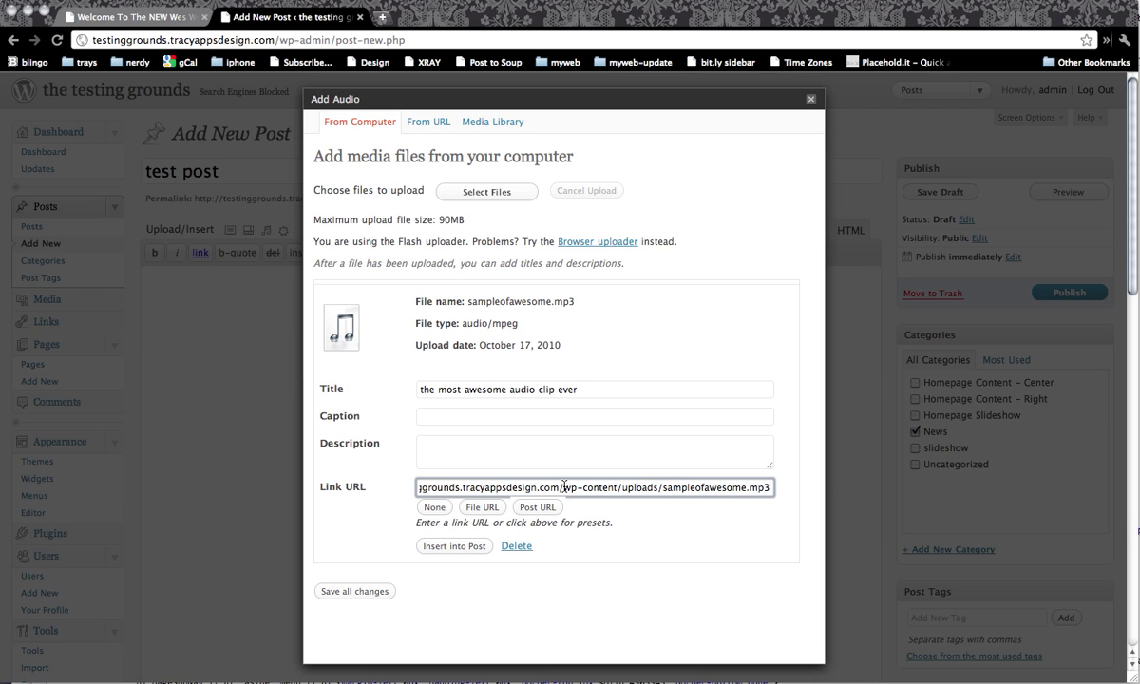
drag(565, 487, 357, 486)
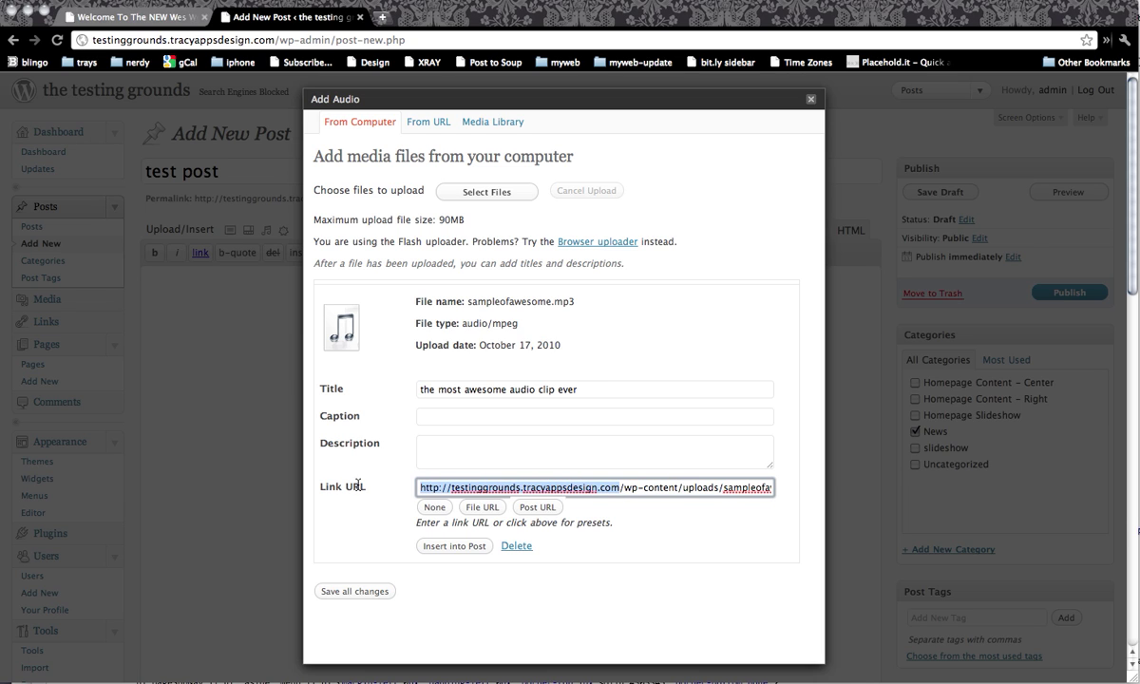
click(426, 487)
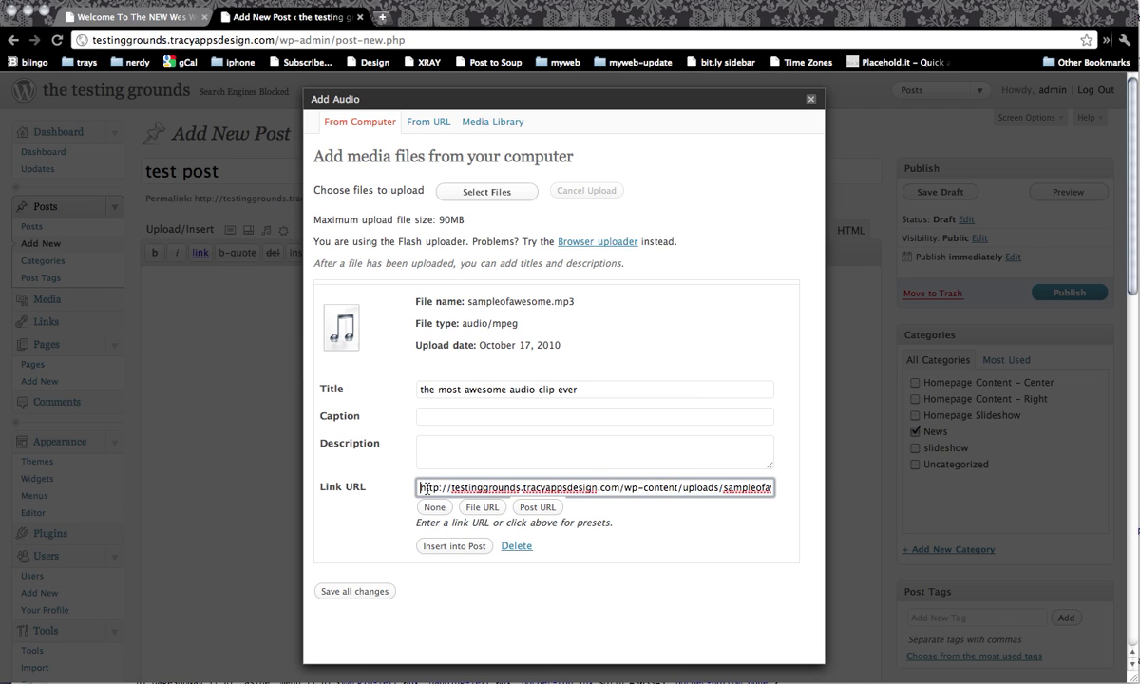
drag(450, 488, 618, 485)
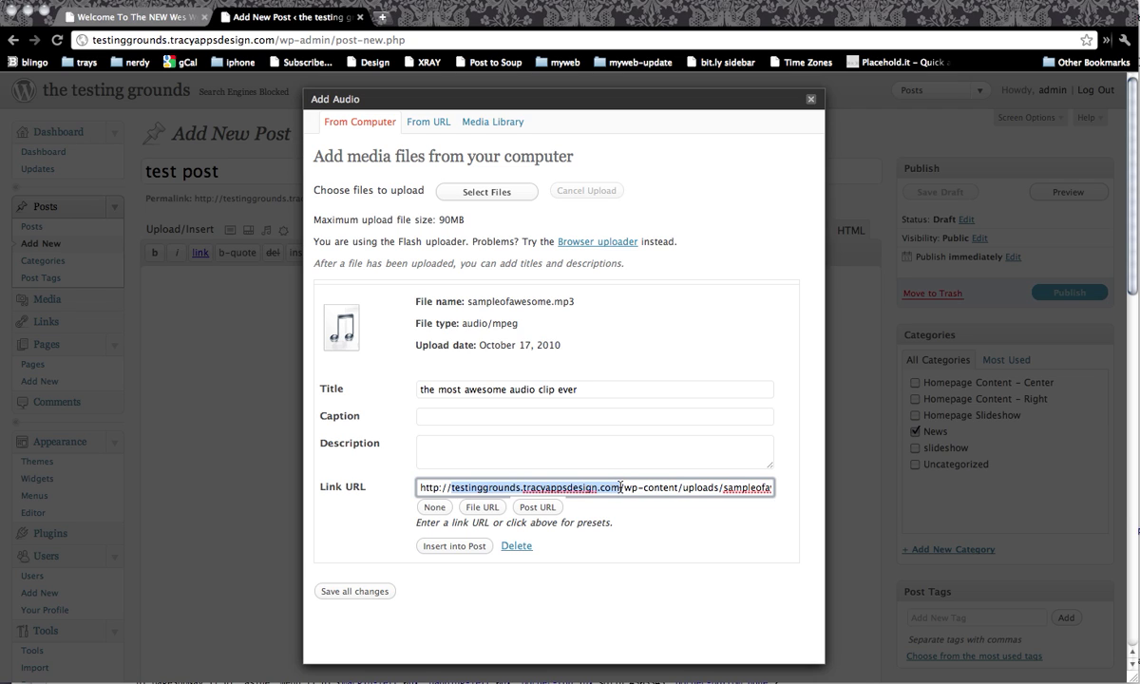
click(621, 485)
drag(621, 485, 785, 487)
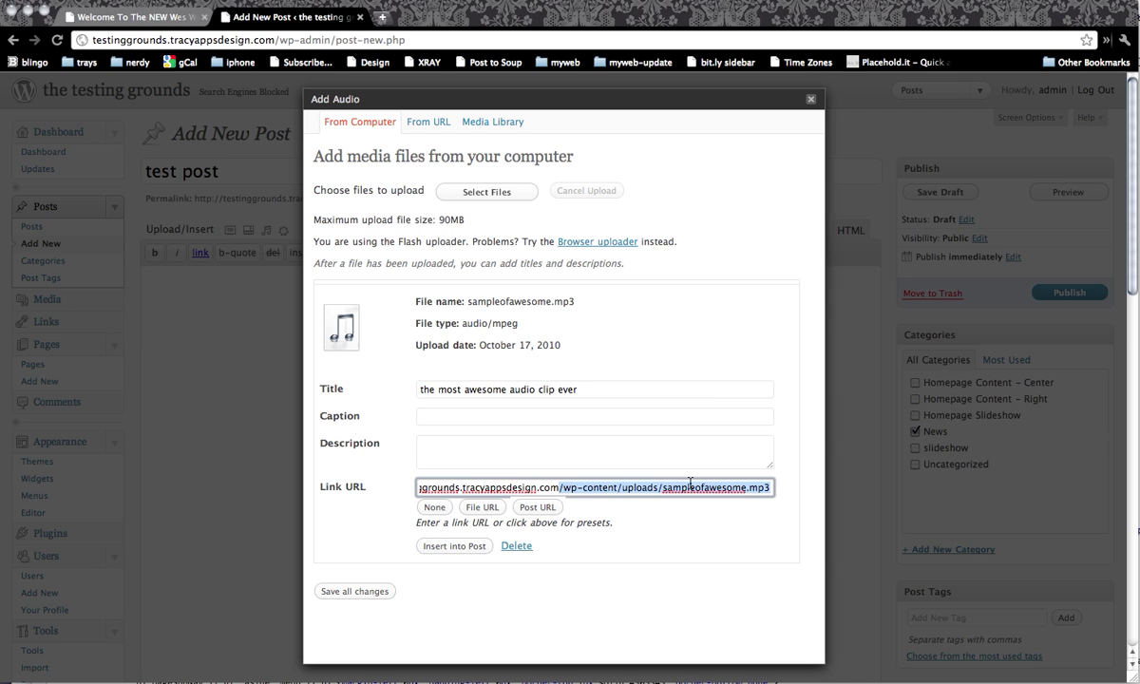
drag(664, 487, 768, 487)
- Shorten the link URL to /wp-content/uploads/sampleofawesome.mp3 by removing the domain, and insert the audio link into the post
click(559, 488)
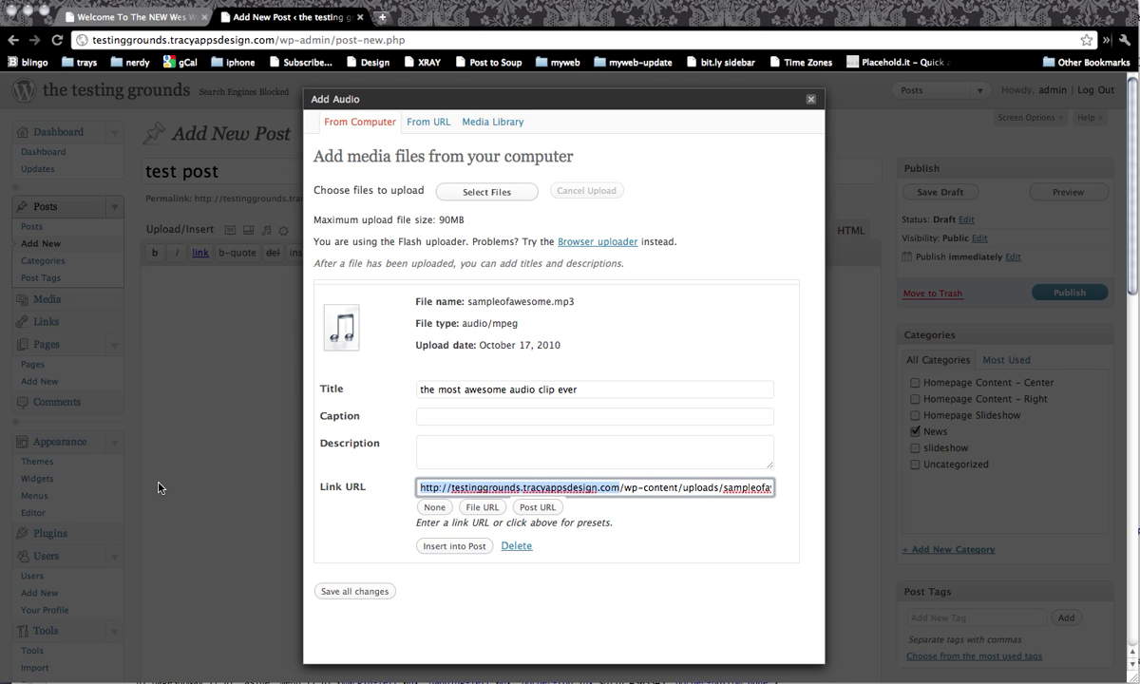
key(BackSpace)
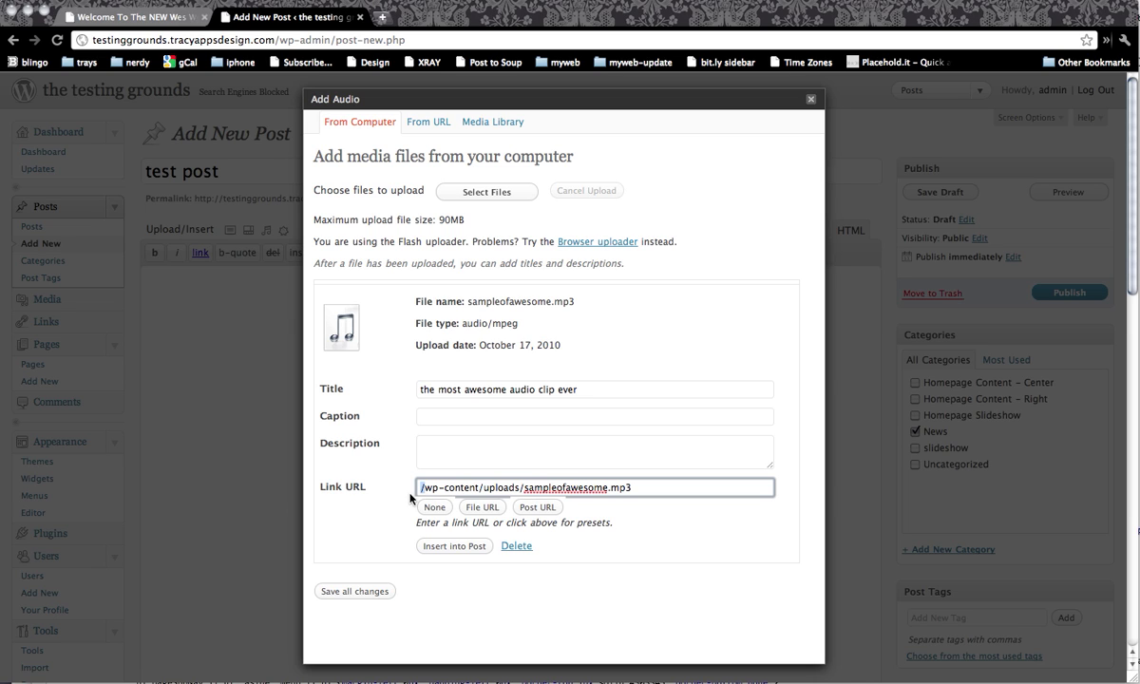
triple_click(651, 487)
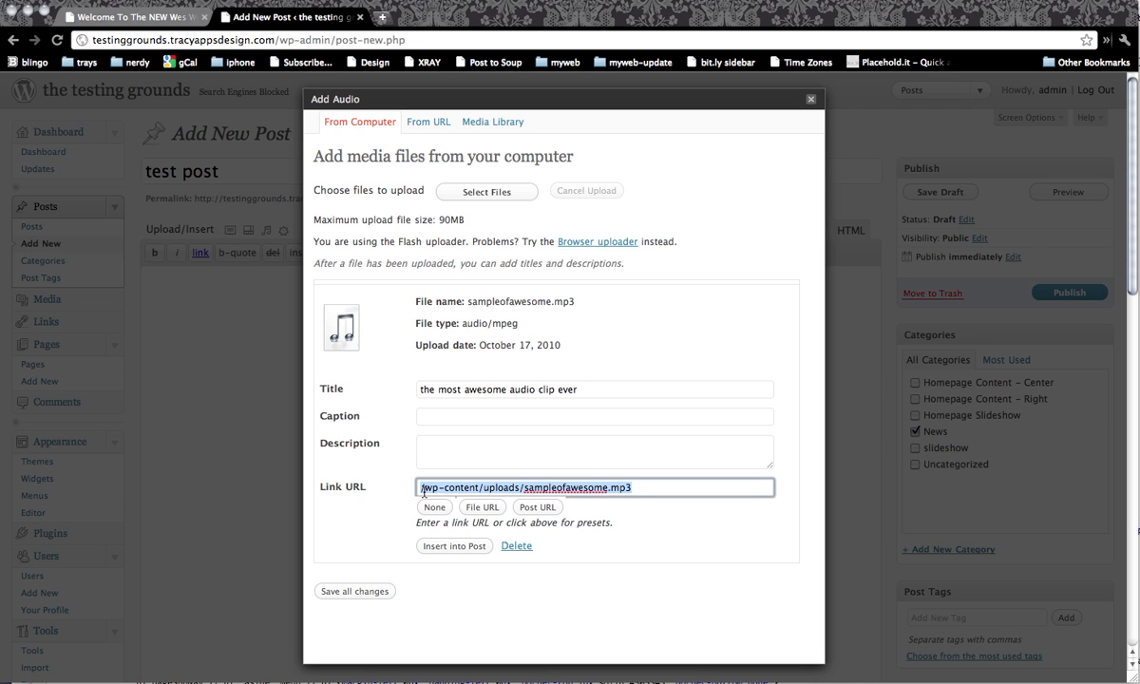
click(443, 549)
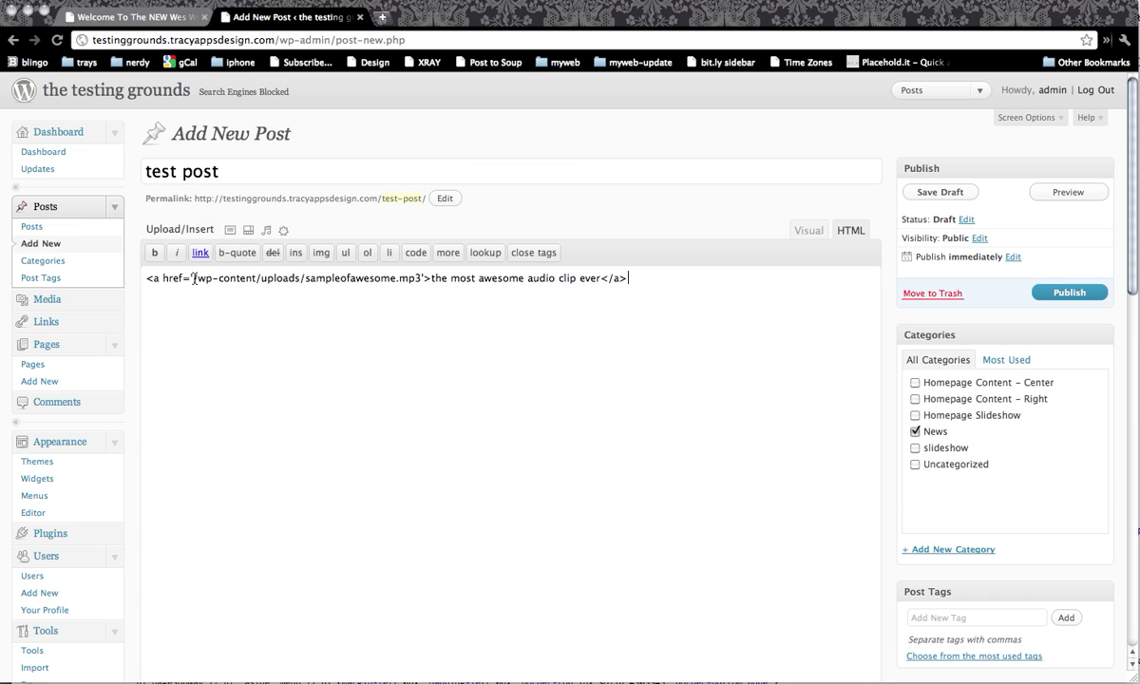
- Copy the quoted path '/wp-content/uploads/sampleofawesome.mp3' from the link code in the post body
drag(194, 278, 420, 279)
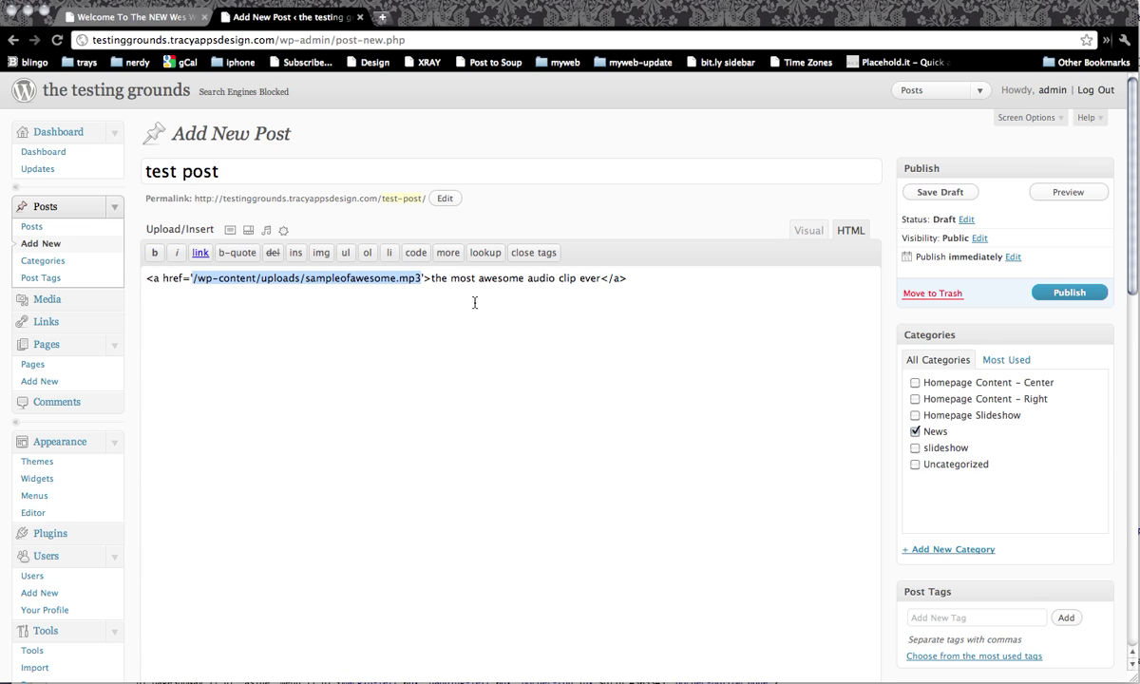
drag(433, 279, 601, 278)
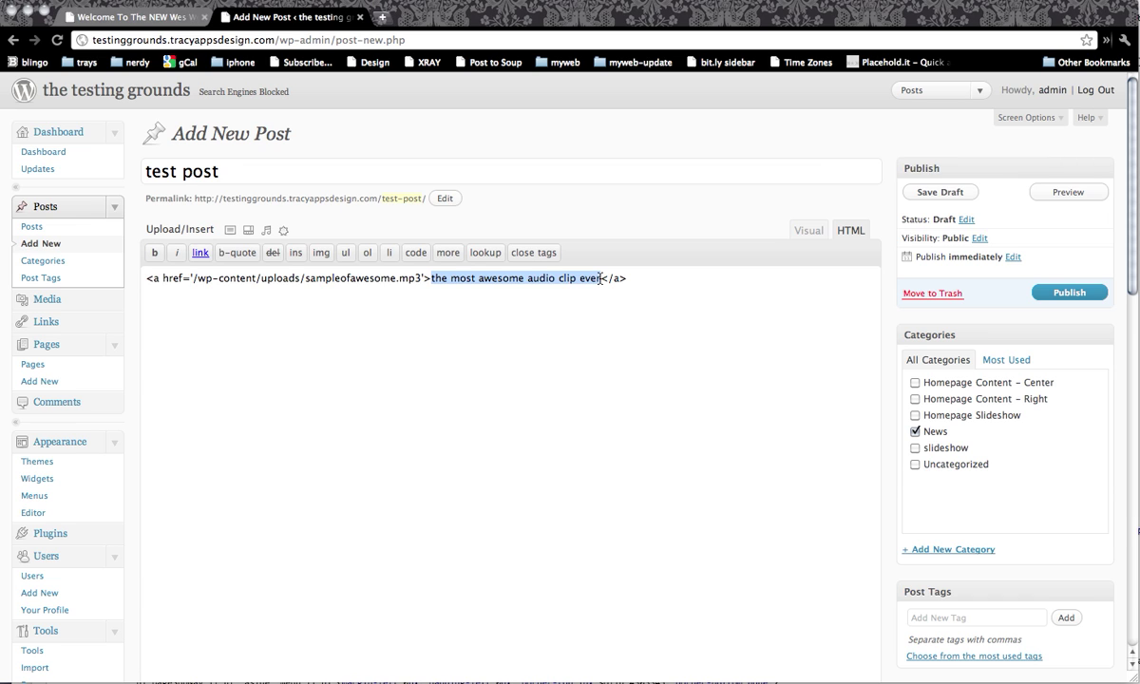
click(391, 270)
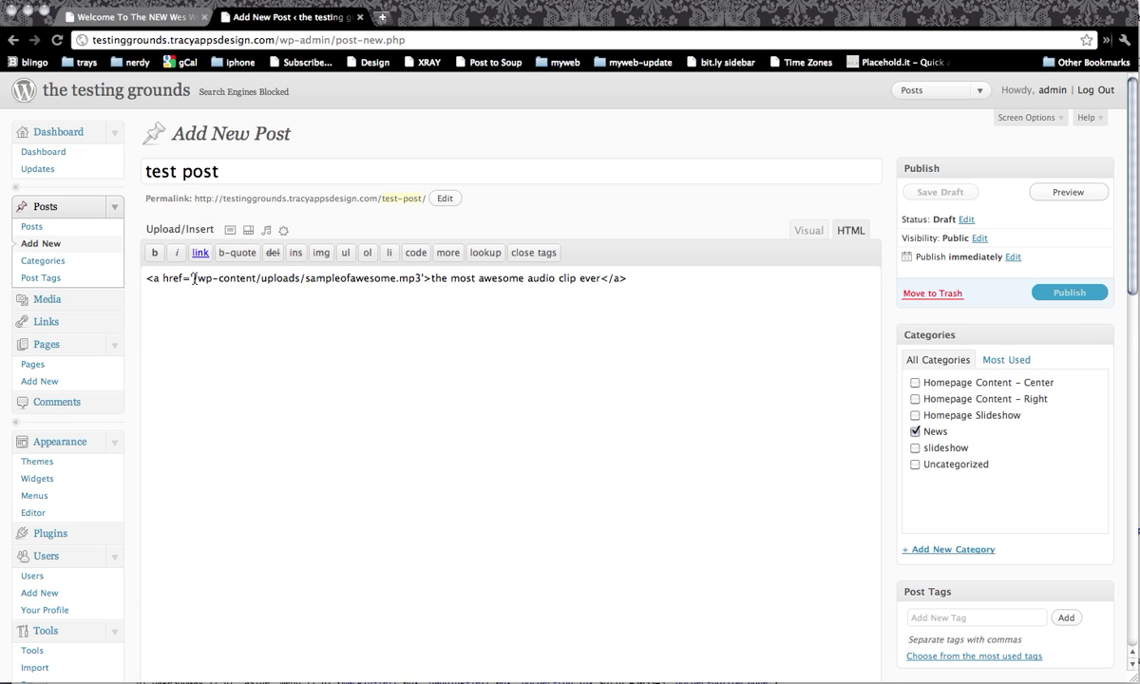
drag(193, 278, 423, 278)
key(super+c)
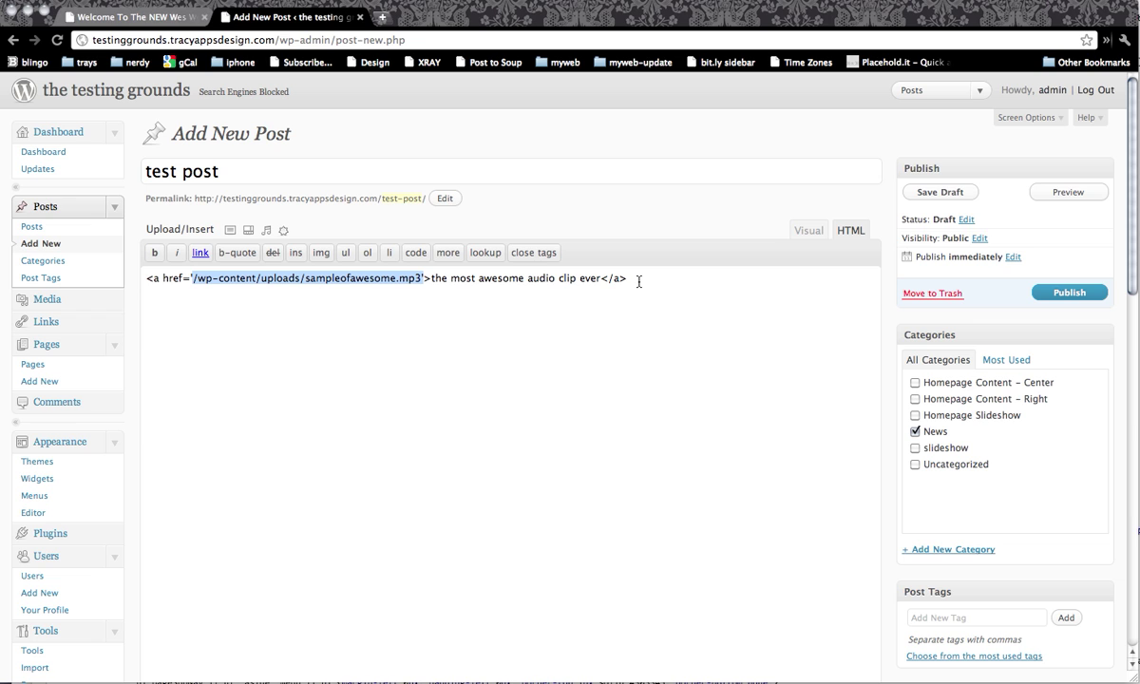
- Replace the link code in the post body with an [audio src=""] shortcode containing the copied path, without the extra opening single quote
triple_click(607, 278)
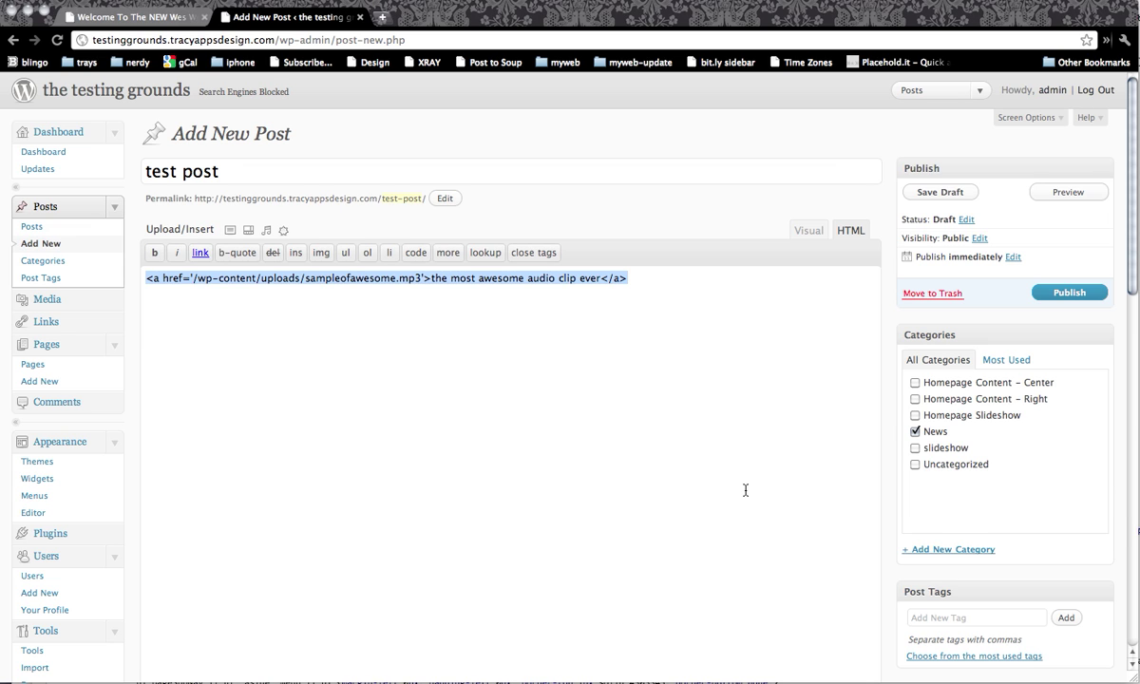
text([)
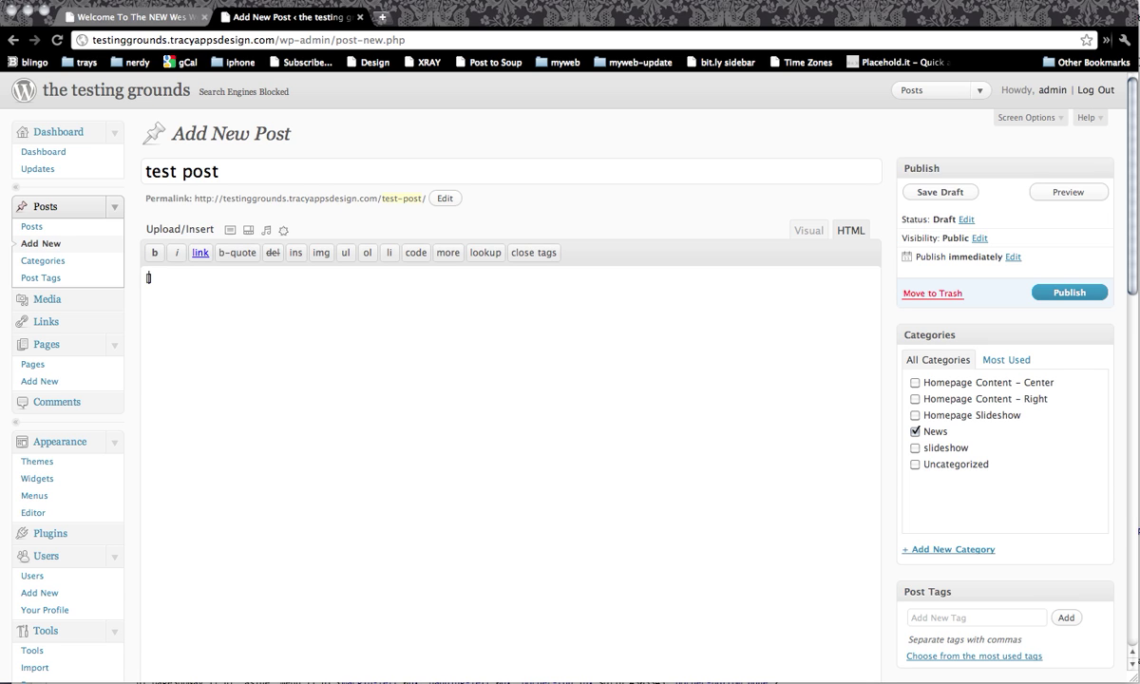
text([audio ]src="")
key(super+v)
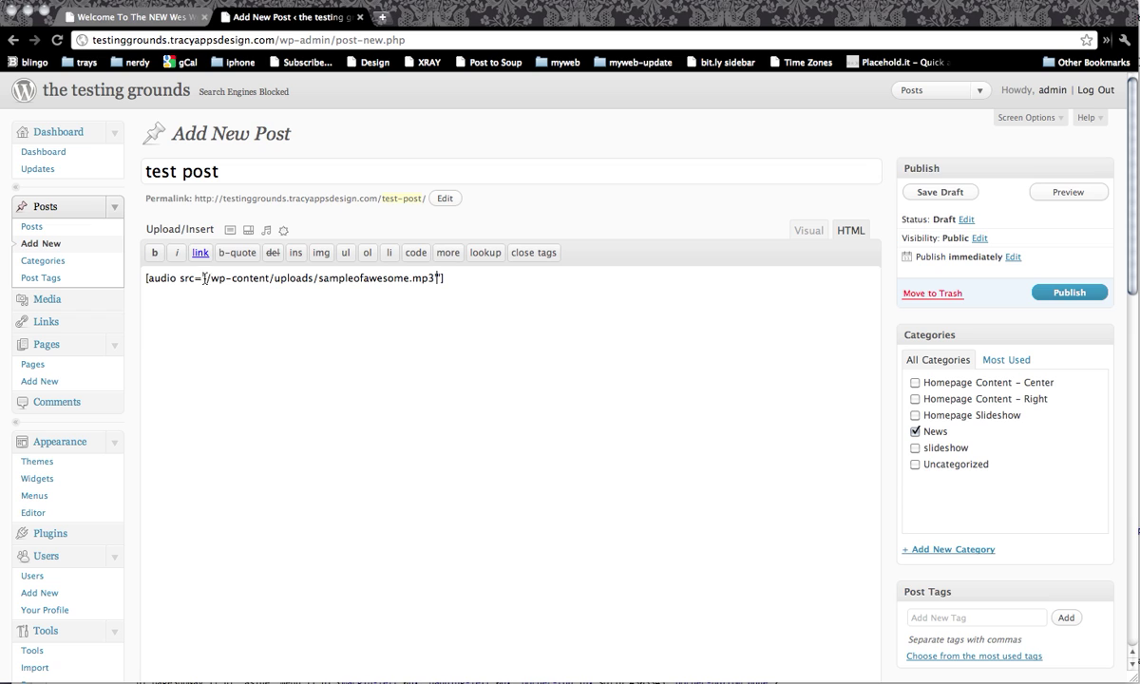
drag(205, 276, 213, 277)
click(229, 350)
- Review the folder and file name parts of the shortcode's path and remove the stray single quote after sampleofawesome.mp3
drag(314, 278, 207, 274)
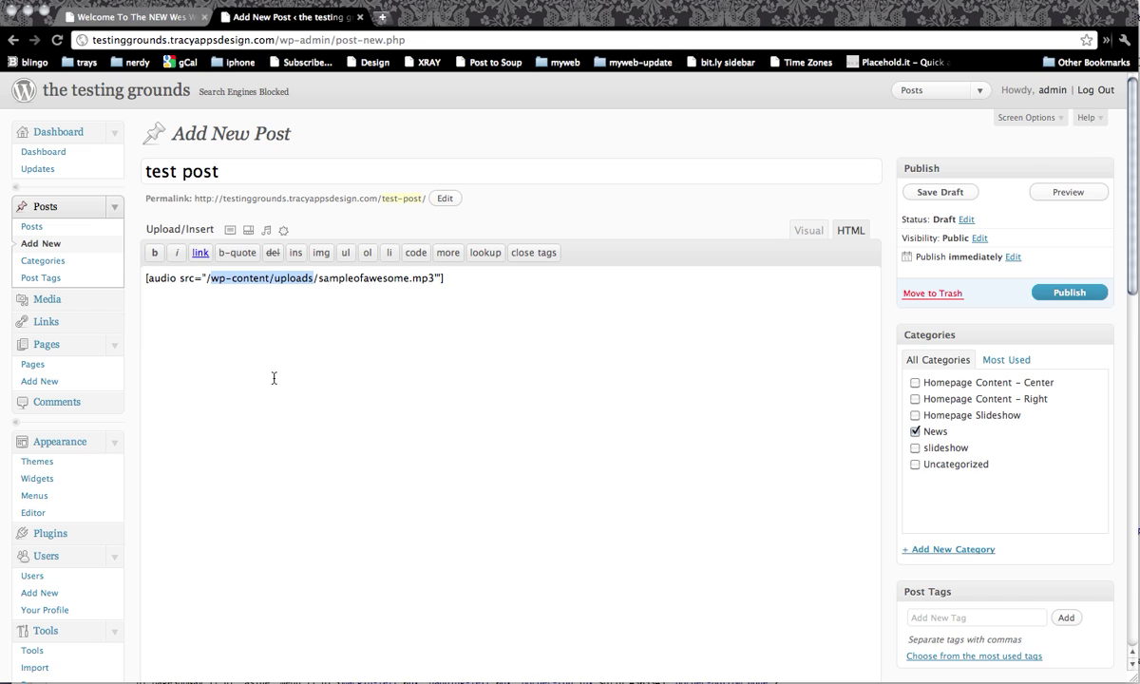
drag(206, 275, 313, 280)
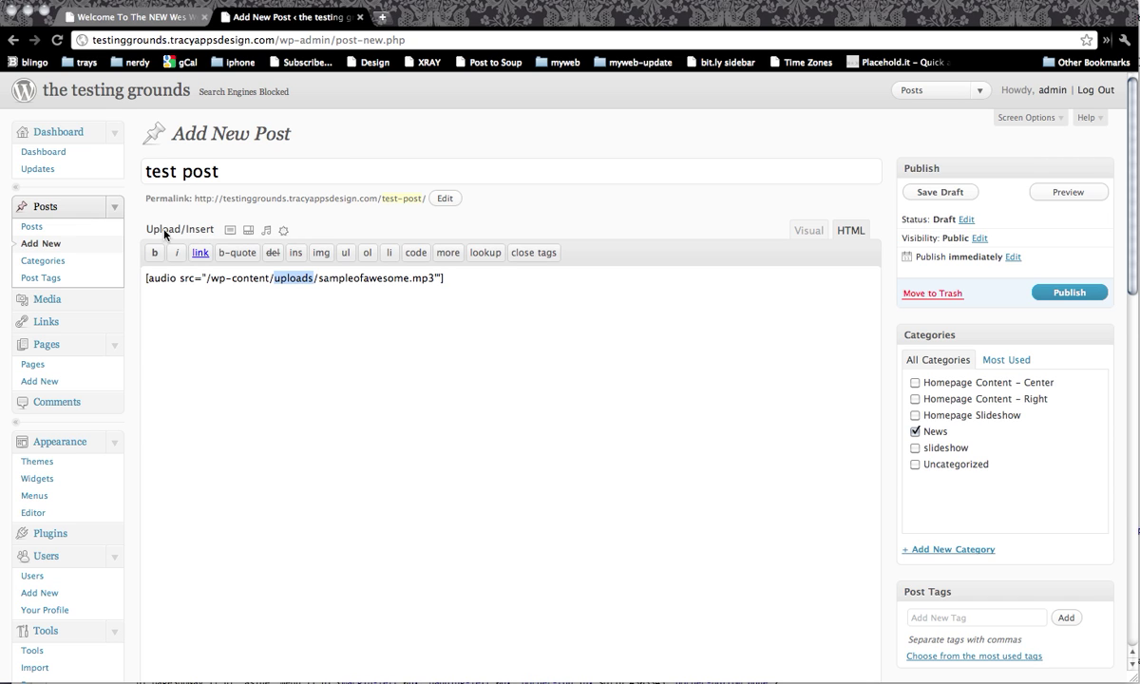
drag(206, 277, 317, 279)
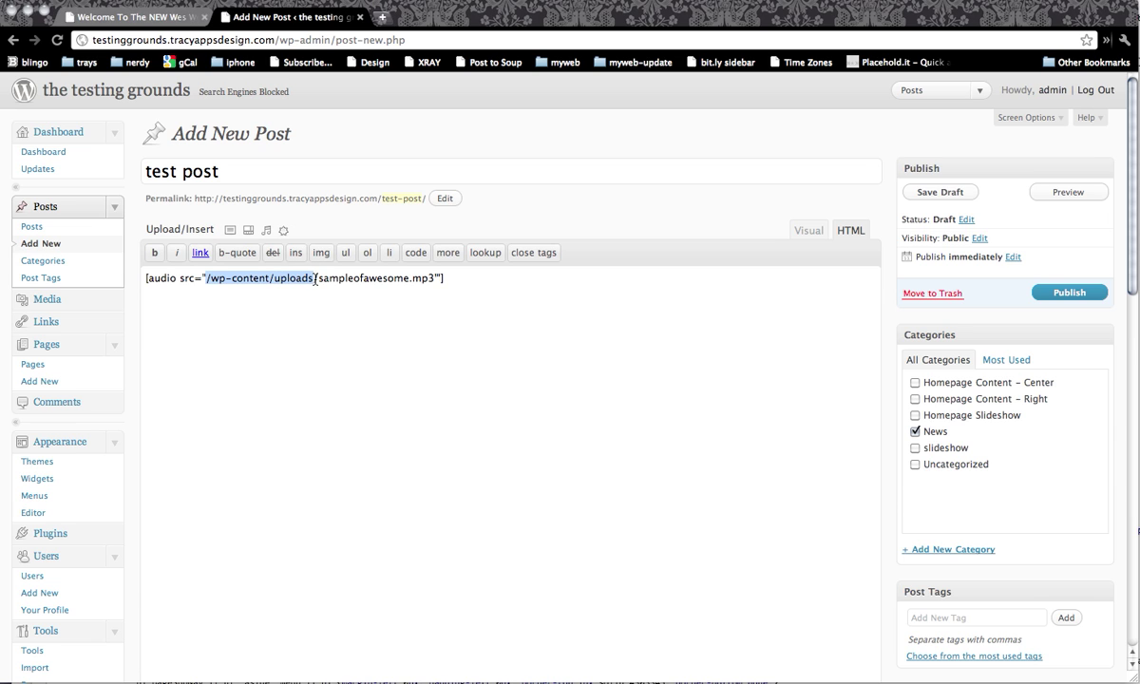
click(209, 277)
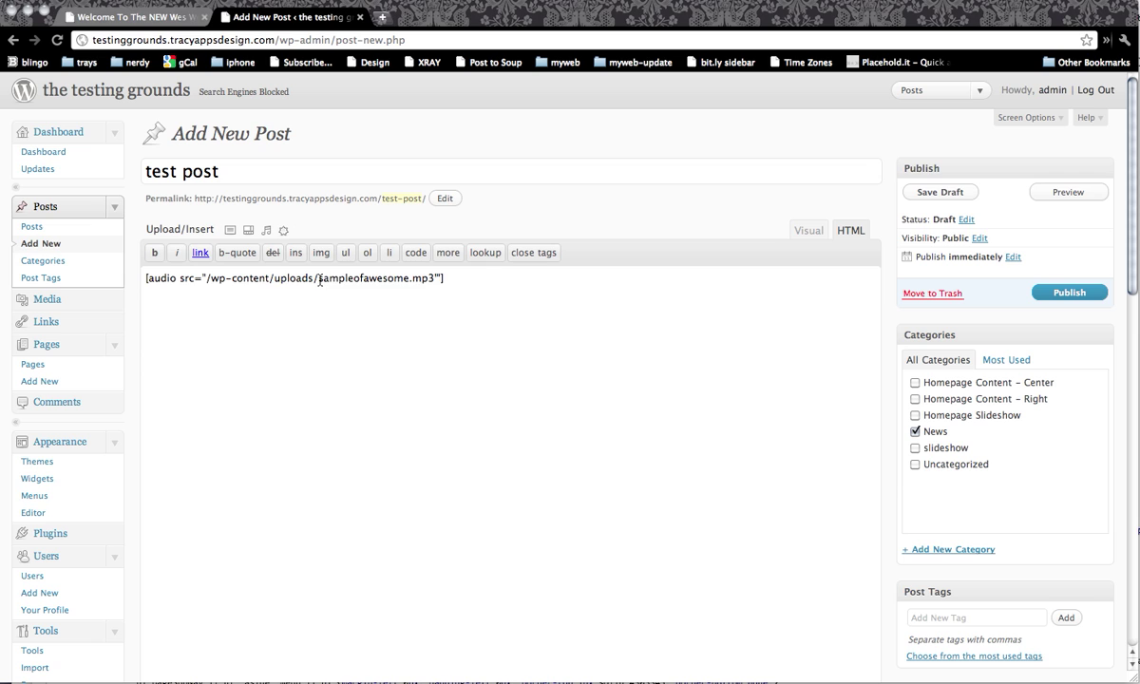
drag(320, 278, 440, 279)
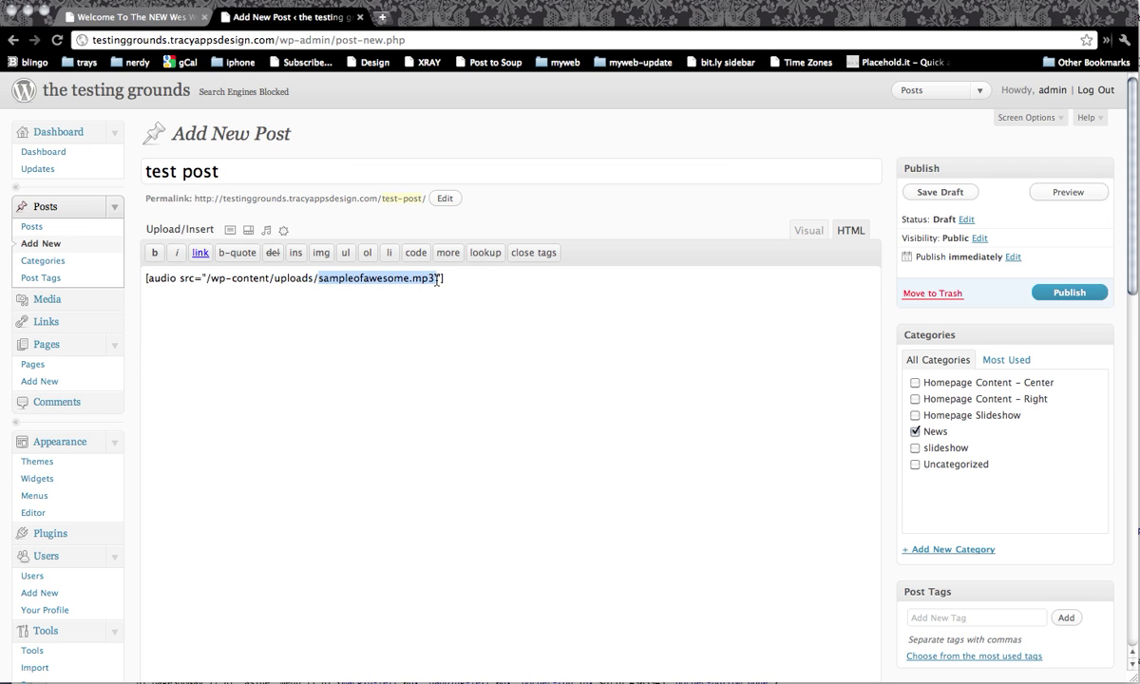
click(443, 280)
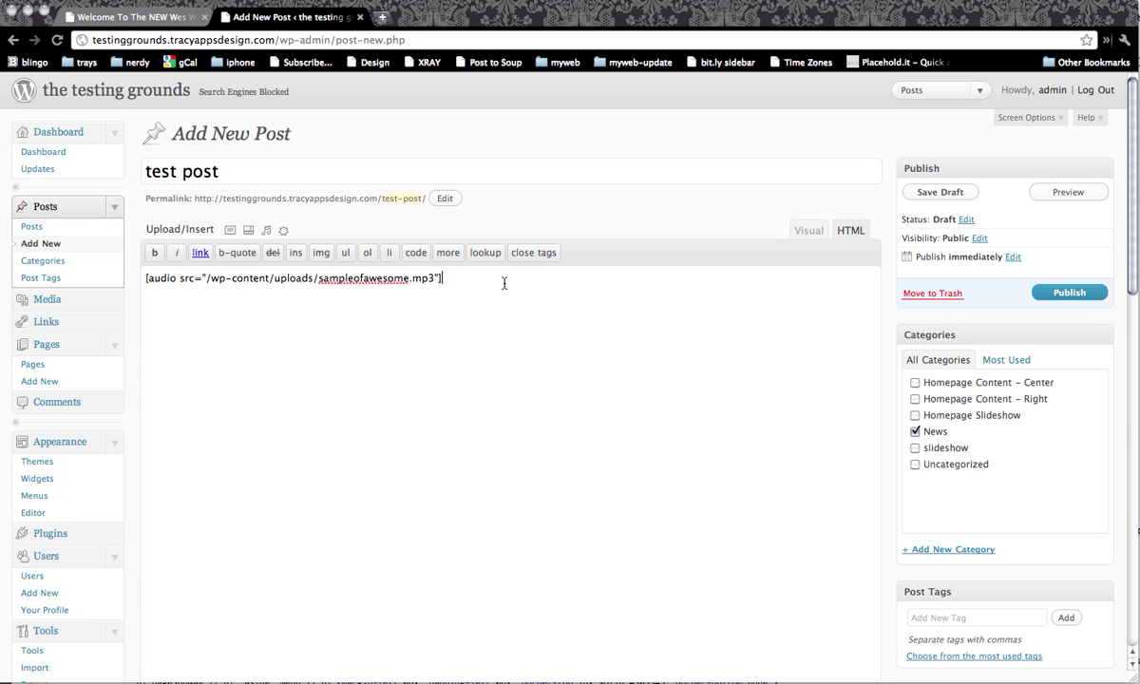
- Add the line "this is text" directly above the audio shortcode and "more text" below it, separated by a blank line
key(Return)
key(Return)
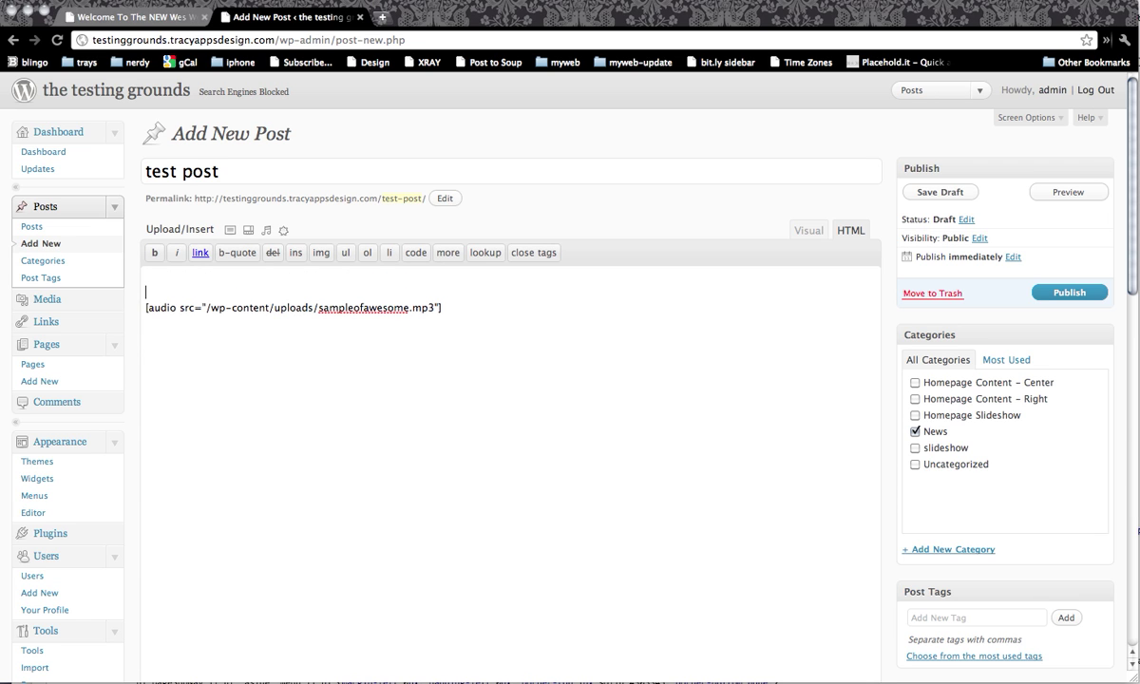
text(his is t)
text(more text)
click(199, 283)
key(Delete)
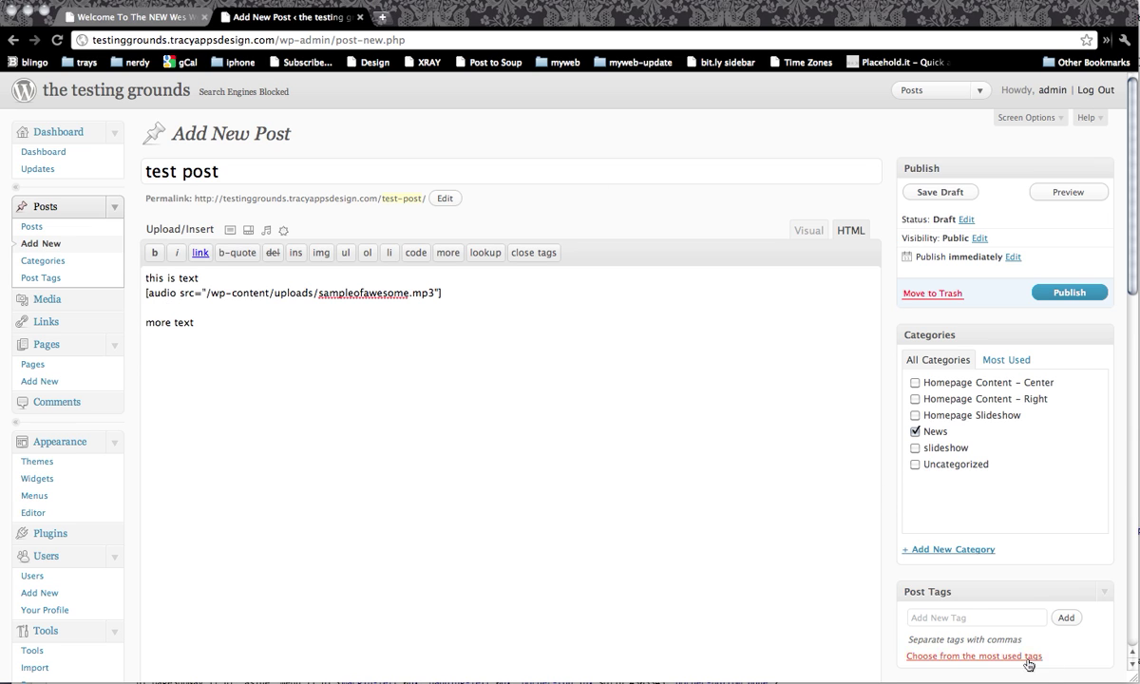
- Add the tags awesome and audio to the post and publish it
click(970, 620)
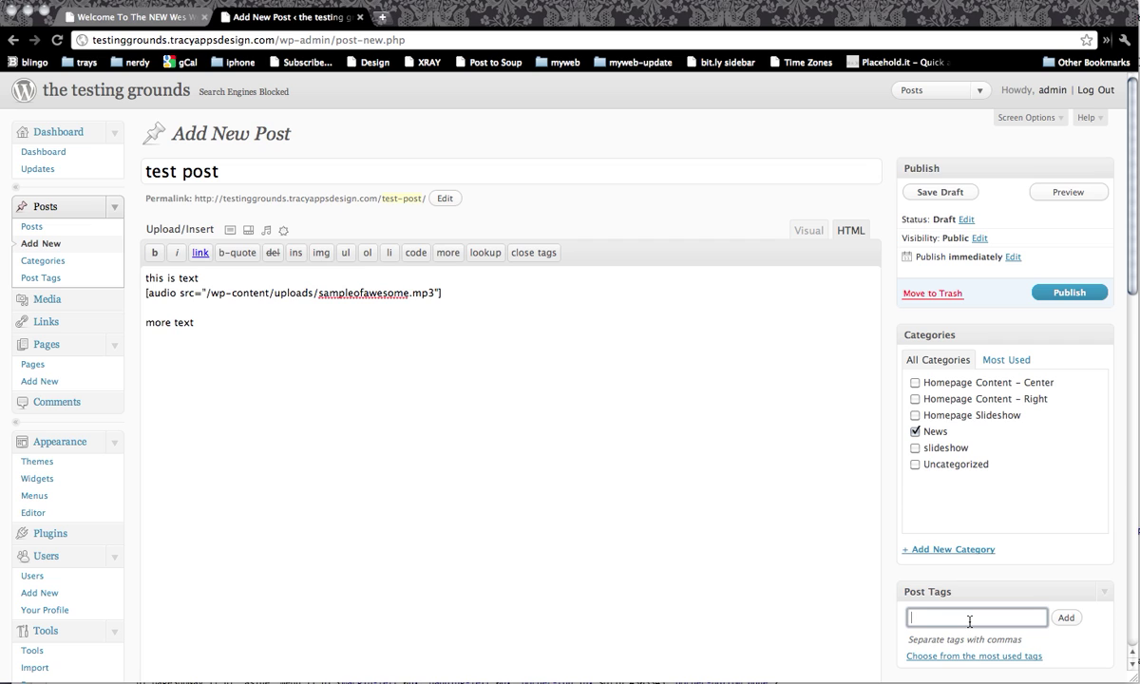
text(au)
text(esome )
text( aud)
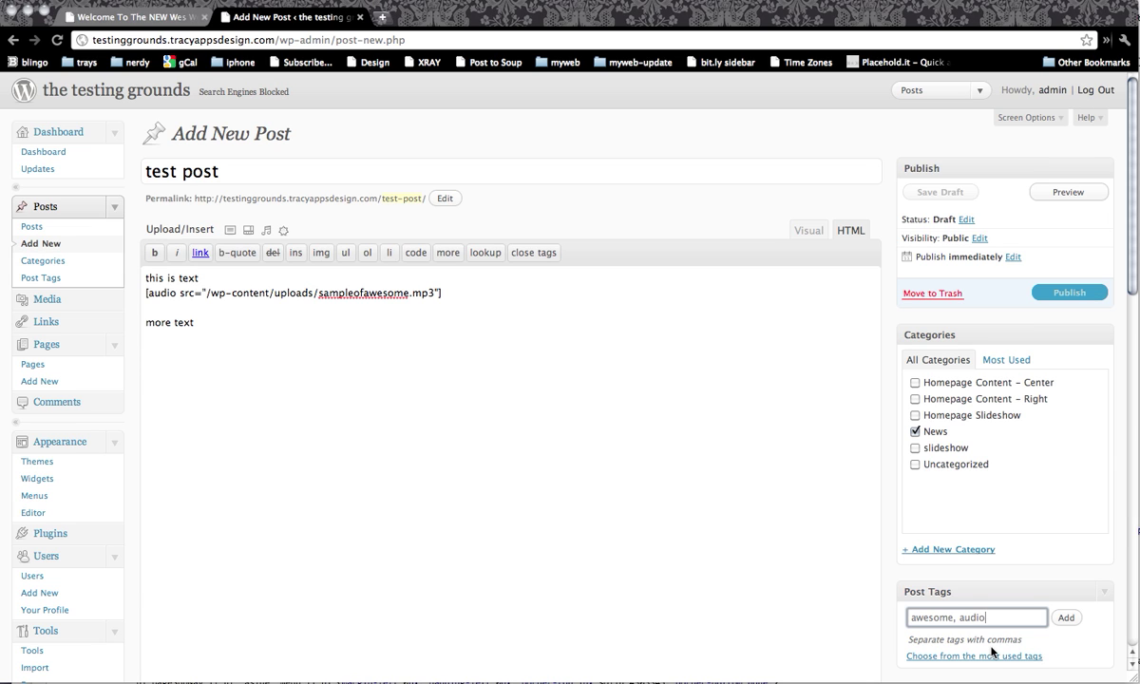
click(1066, 618)
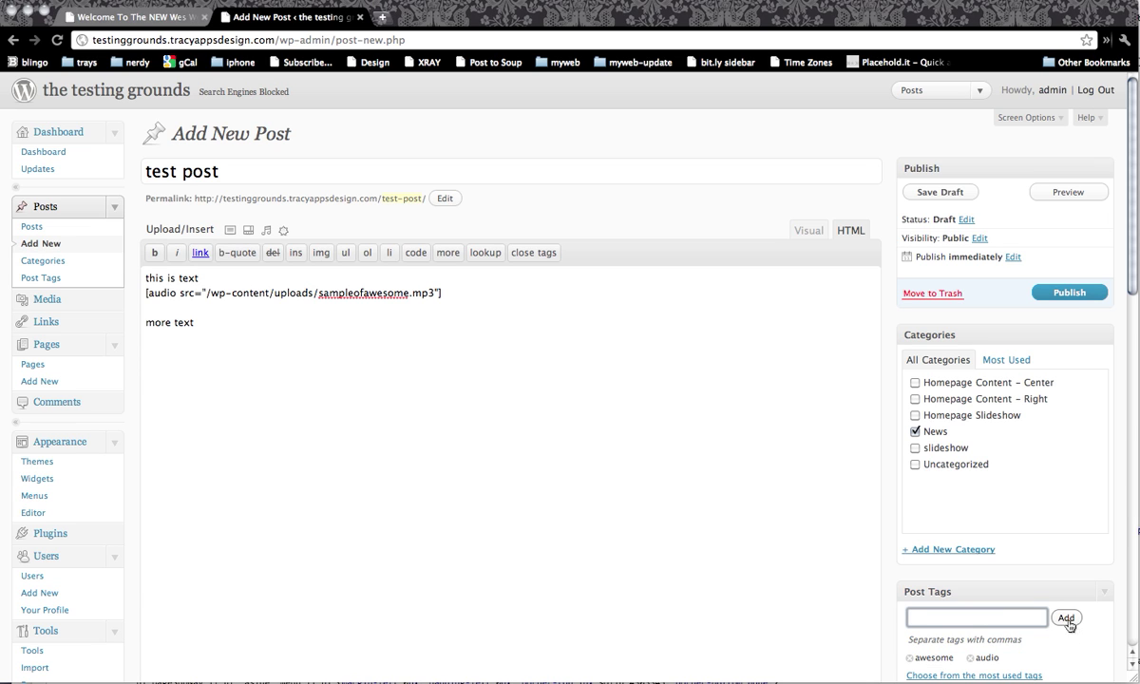
click(1066, 298)
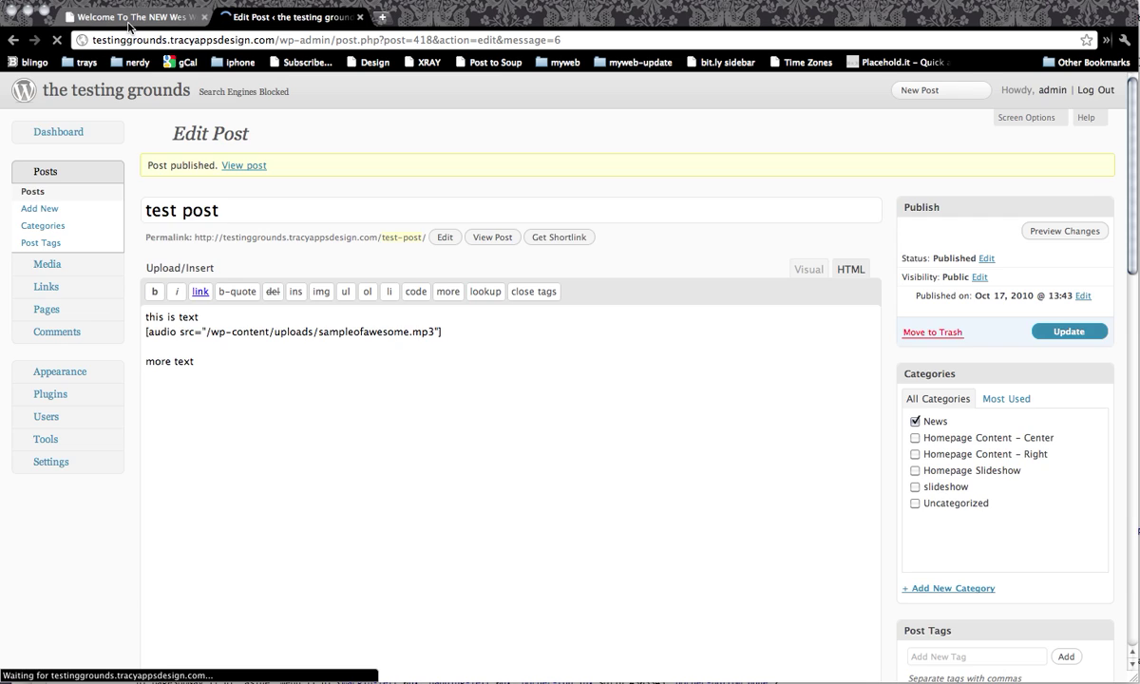
- Open the site's News page and play the audio clip in the test post, pausing it before the end
click(162, 24)
click(333, 210)
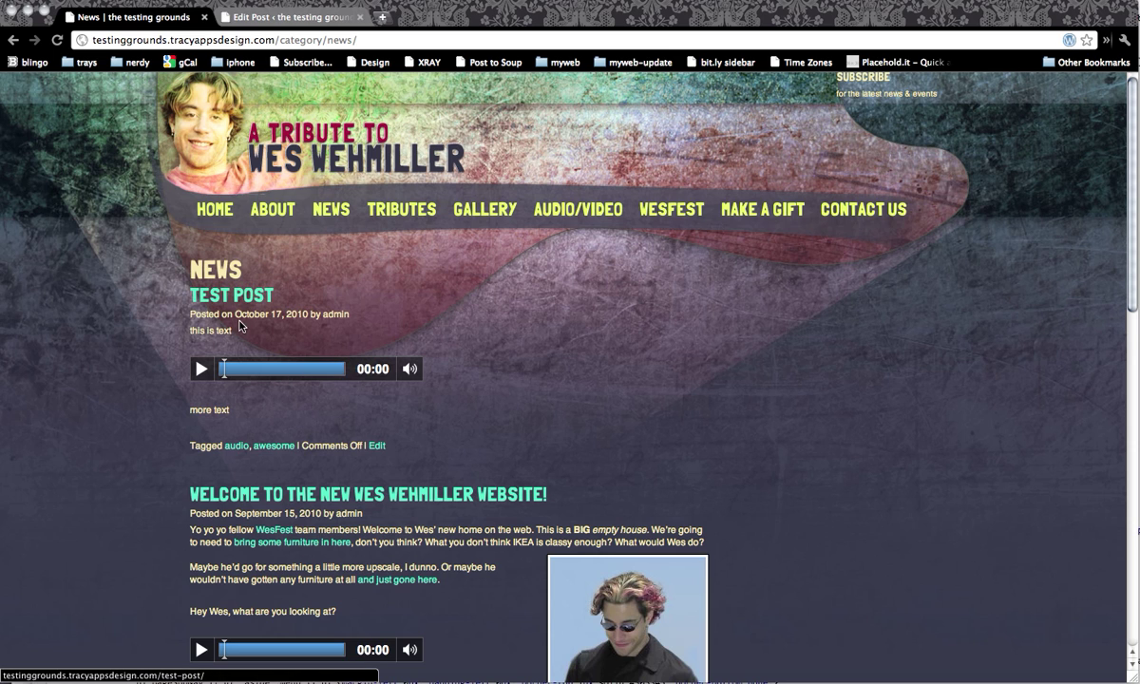
click(200, 369)
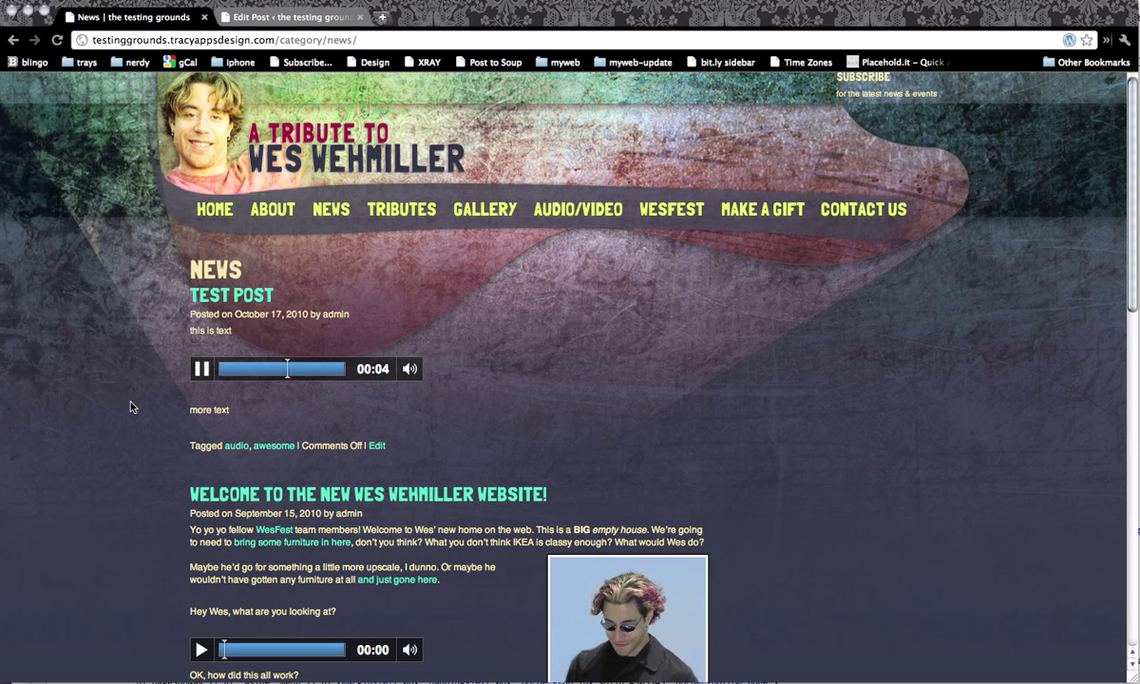
click(201, 369)
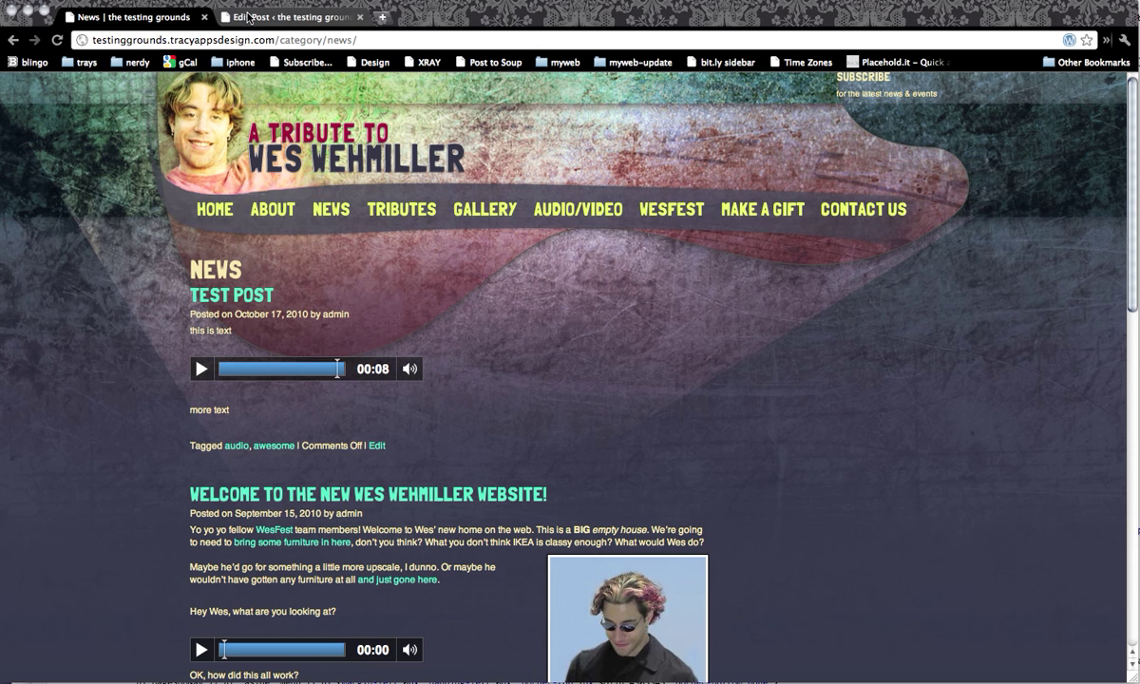
- Return to the post editor and examine the audio keyword, src attribute and file path of the shortcode
click(285, 17)
drag(146, 332, 176, 331)
click(193, 331)
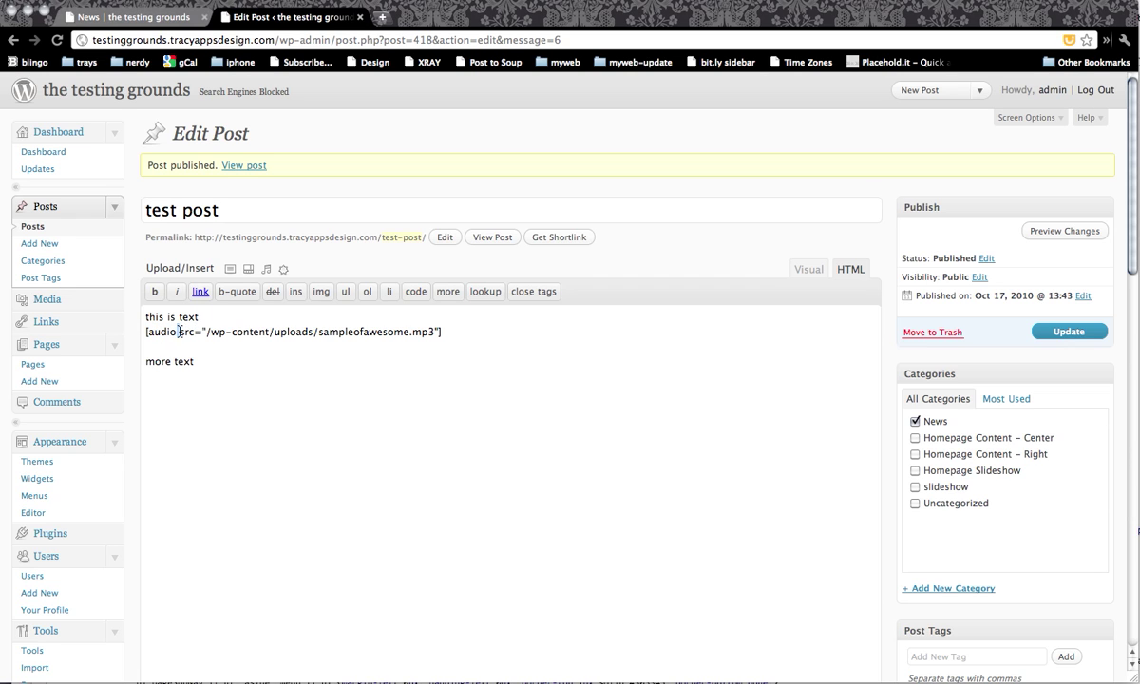
double_click(193, 332)
click(190, 331)
double_click(162, 332)
click(183, 335)
double_click(183, 332)
drag(205, 331, 434, 331)
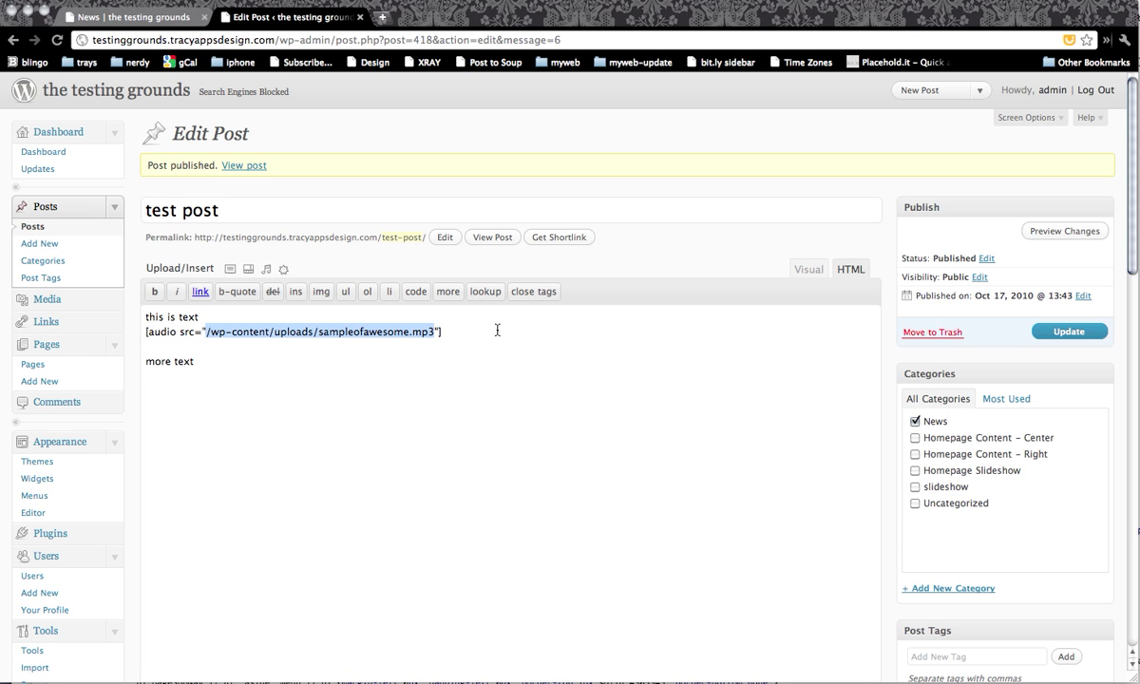
click(446, 332)
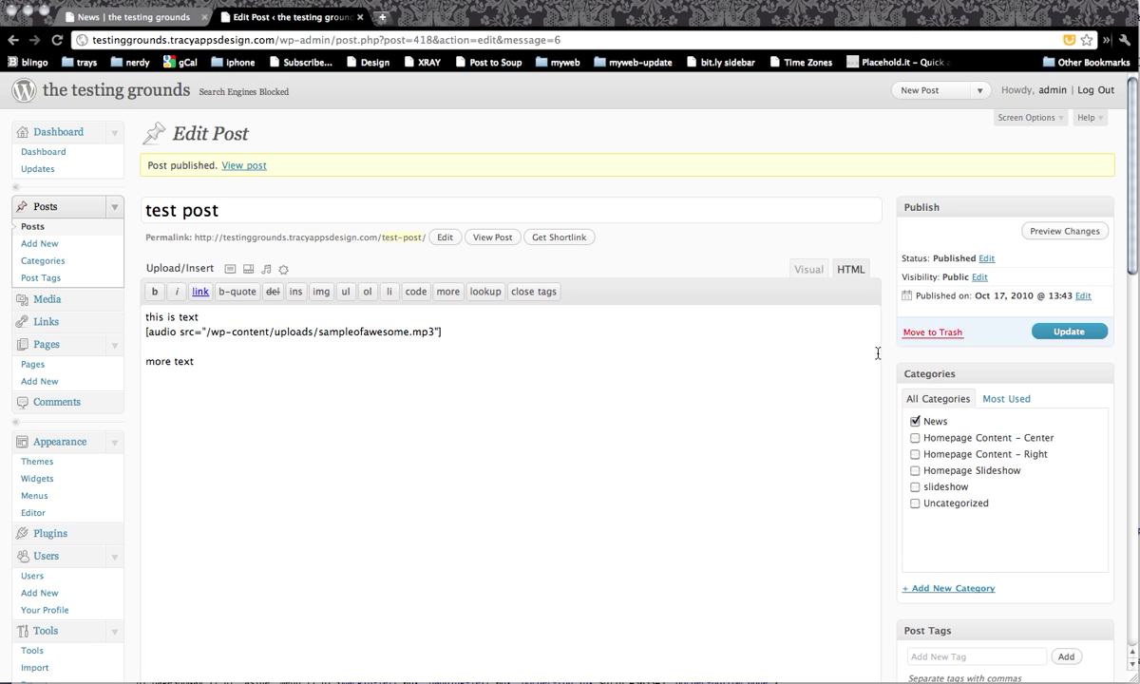